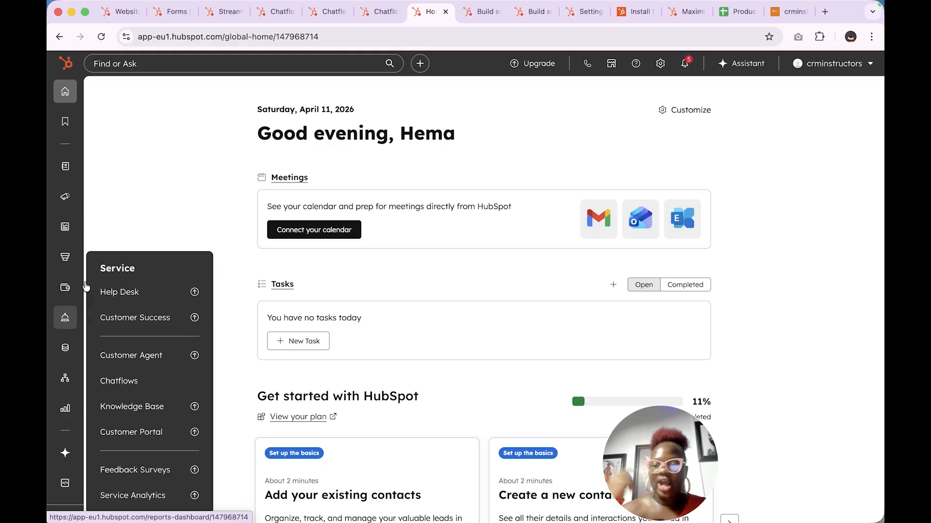
Go to the account's website pages and start creating a new page named Home
mouse_move(64, 390)
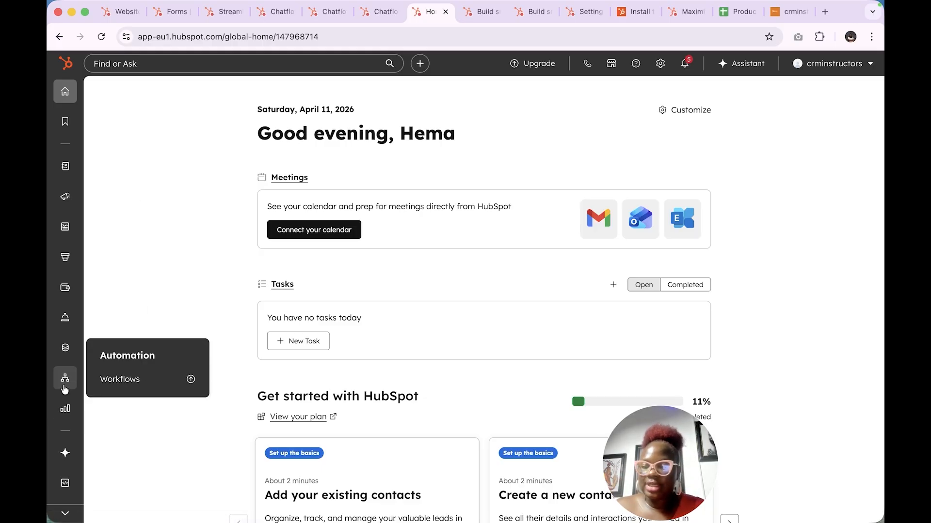
mouse_move(64, 358)
mouse_move(65, 228)
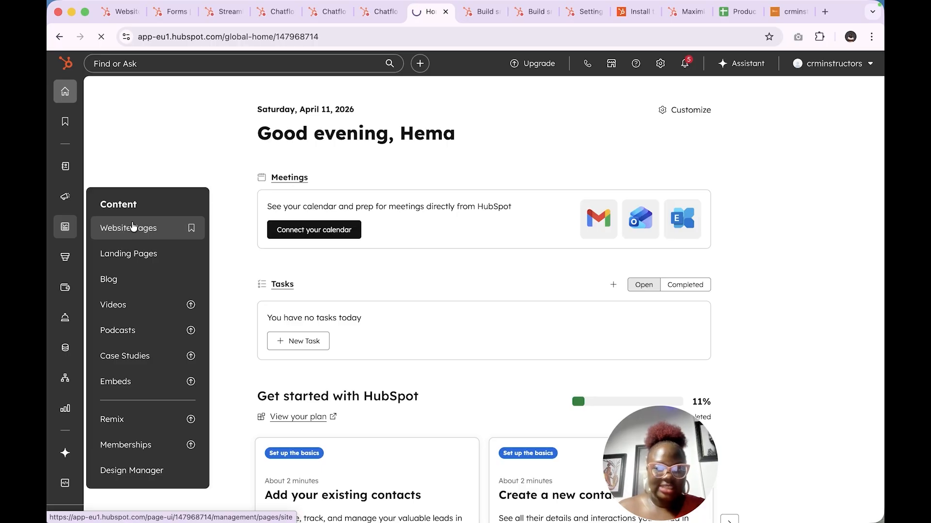
left_click(133, 227)
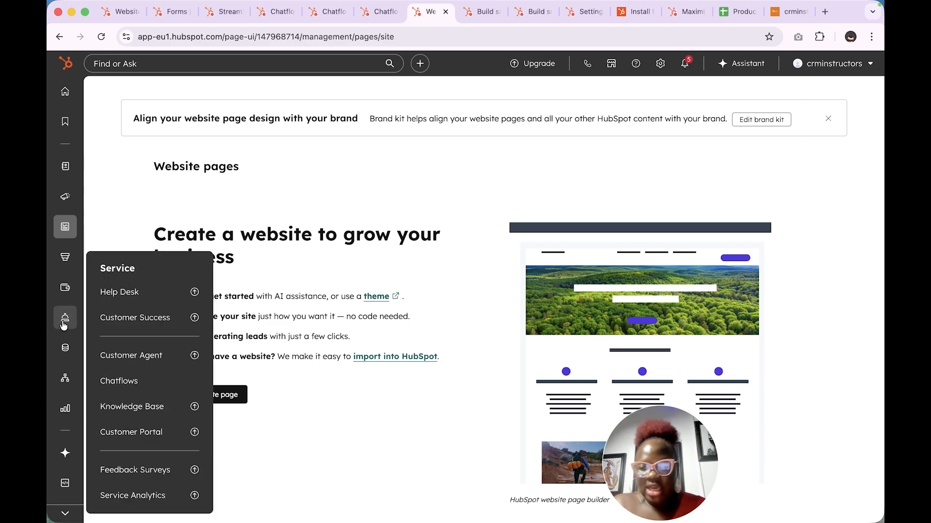
left_click(224, 398)
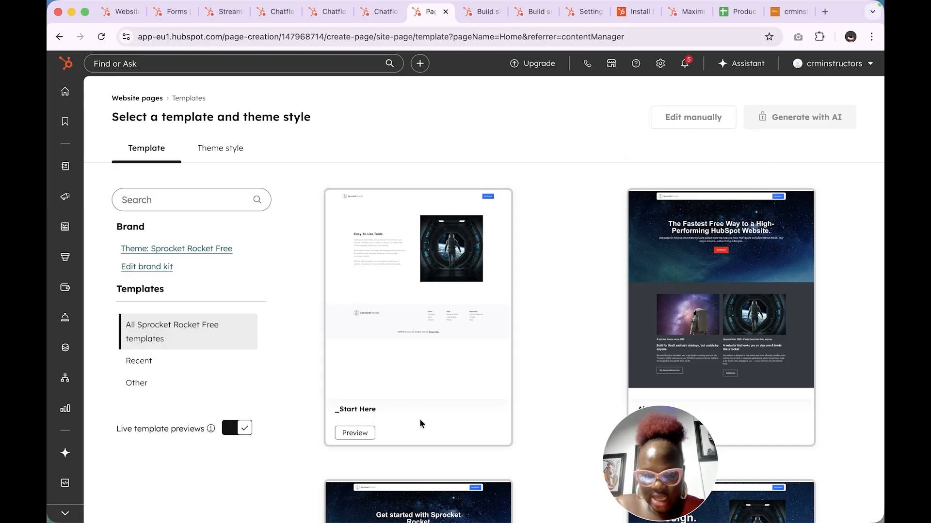
Choose the _Start Here template for the new page and open it for manual editing
scroll(421, 425, "down", 10)
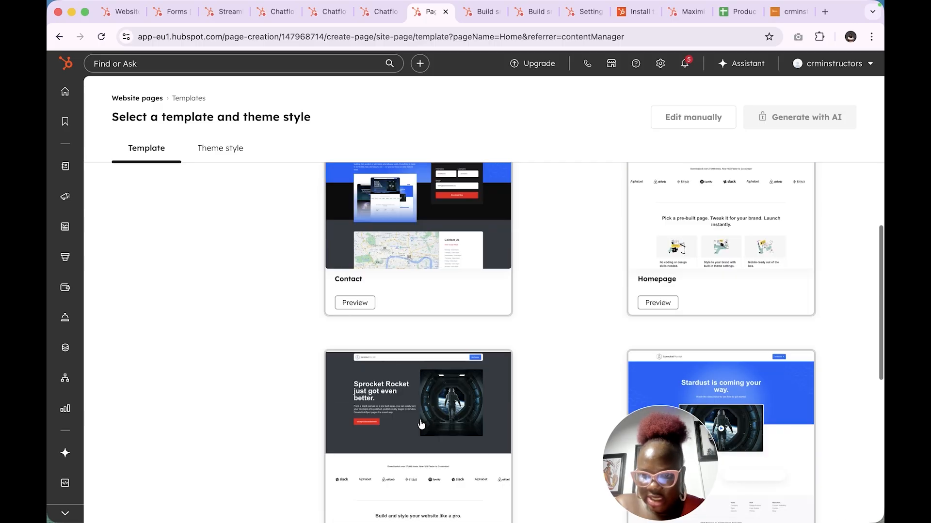
scroll(421, 424, "up", 10)
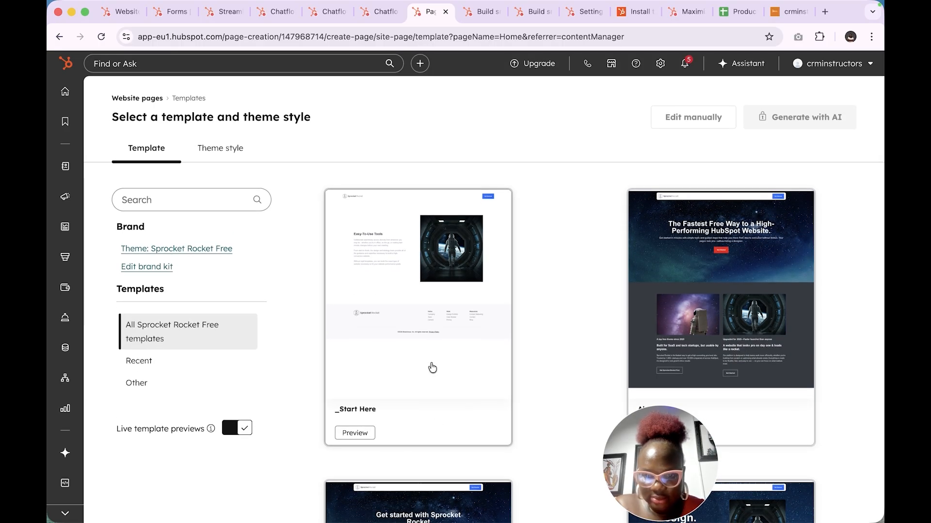
left_click(431, 368)
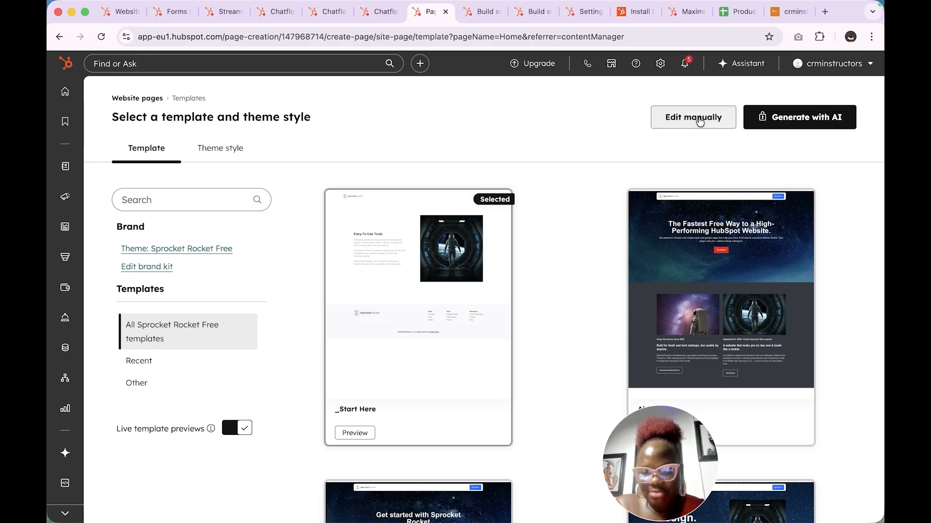
left_click(699, 121)
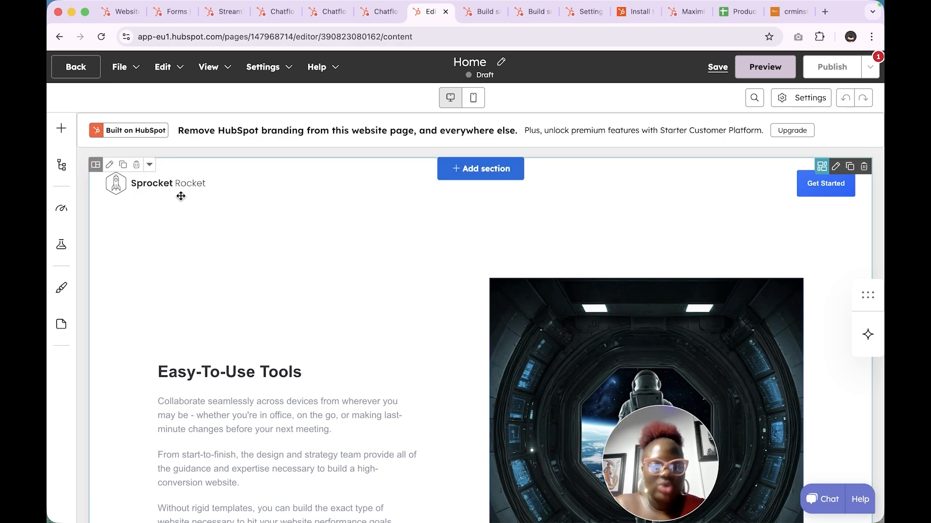
left_click(476, 173)
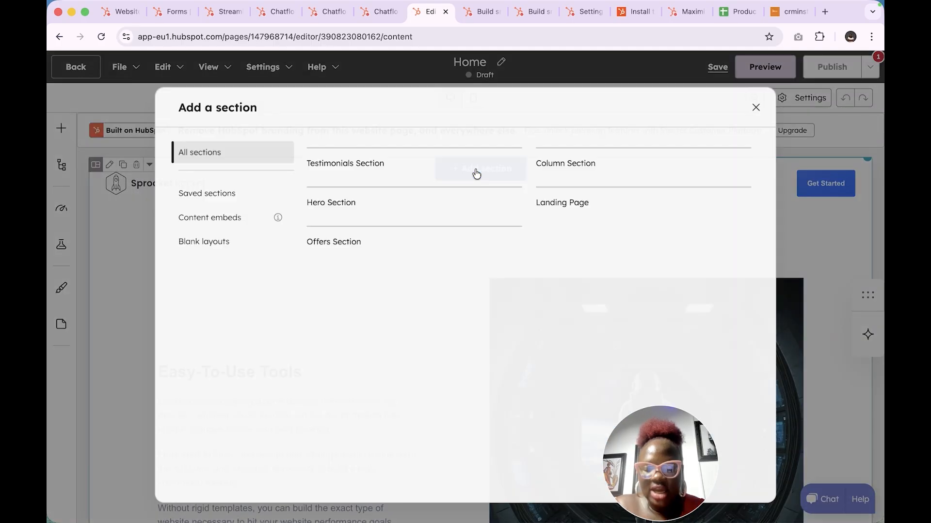
scroll(531, 321, "down", 10)
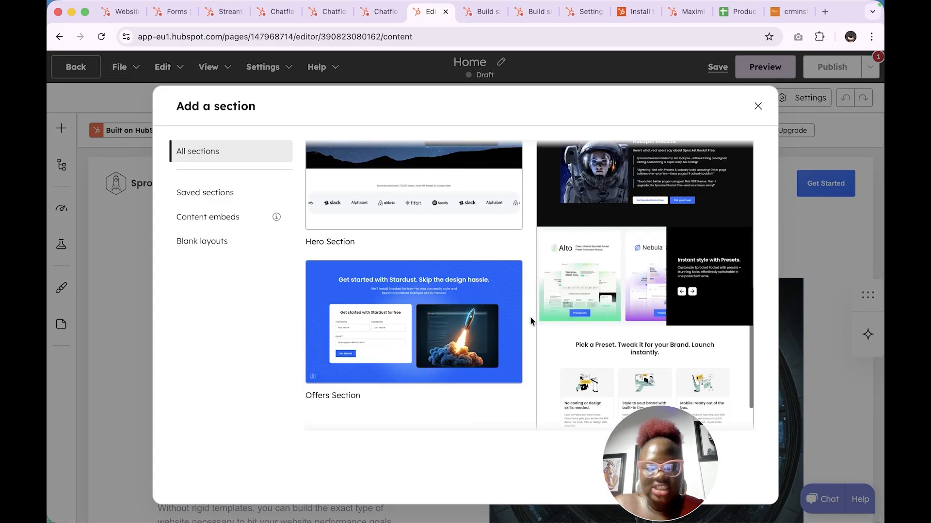
left_click(758, 105)
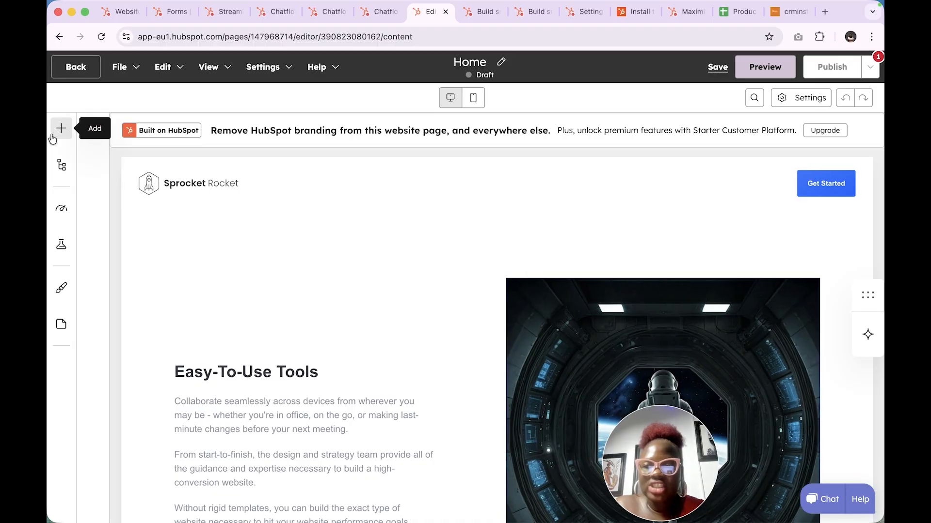
Add a Rich Text module at the top of the page, above the site header
left_click(62, 136)
scroll(213, 374, "down", 3)
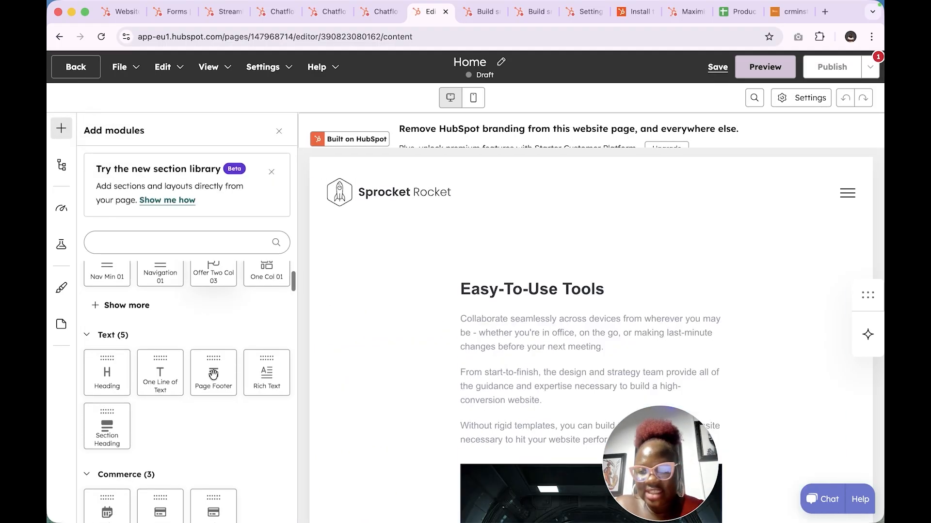
scroll(160, 349, "up", 4)
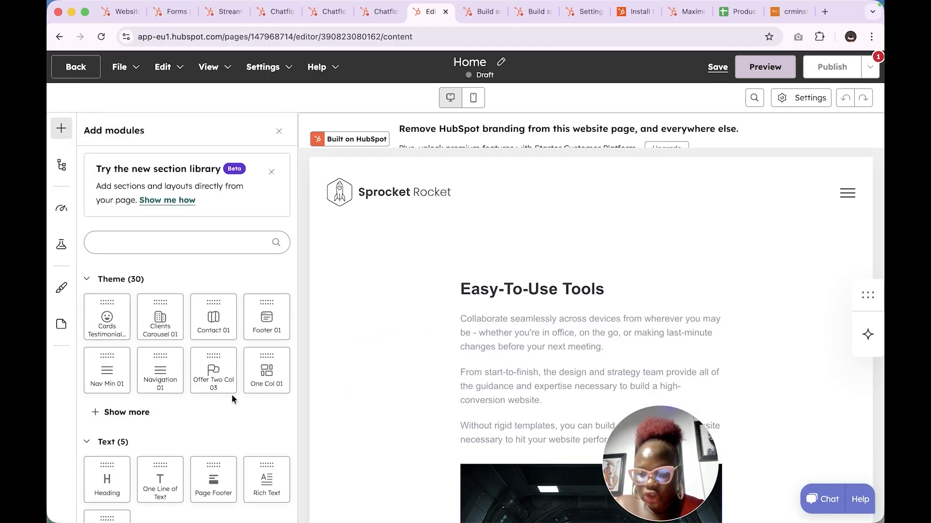
scroll(232, 394, "down", 2)
scroll(216, 417, "down", 5)
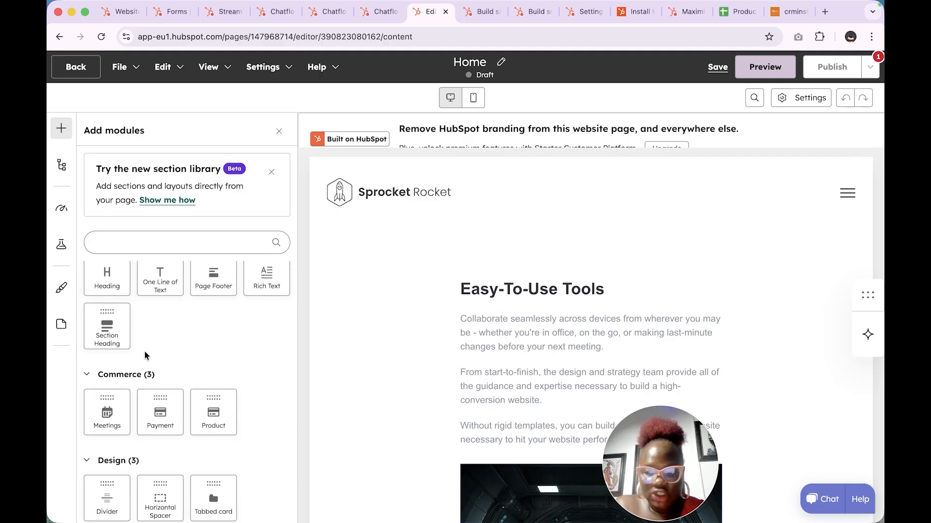
scroll(598, 331, "down", 1)
scroll(598, 331, "up", 1)
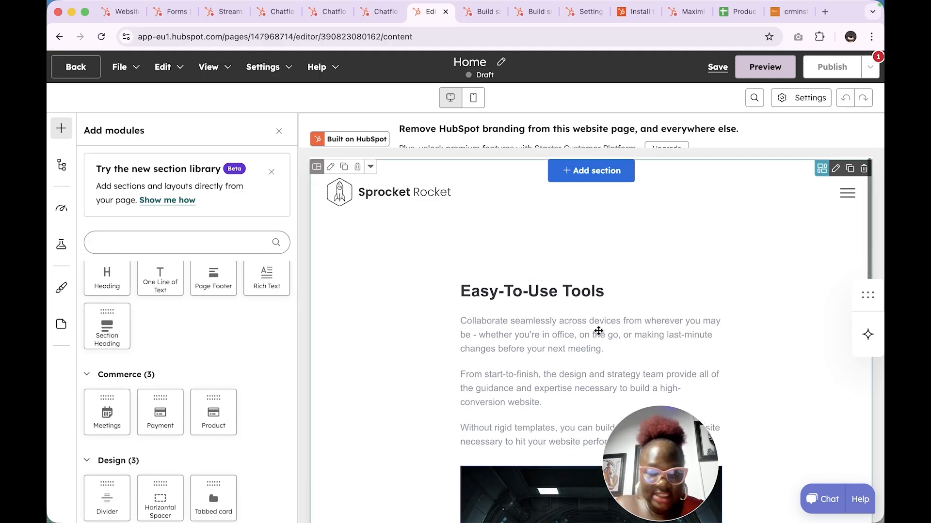
left_click_drag(270, 284, 580, 189)
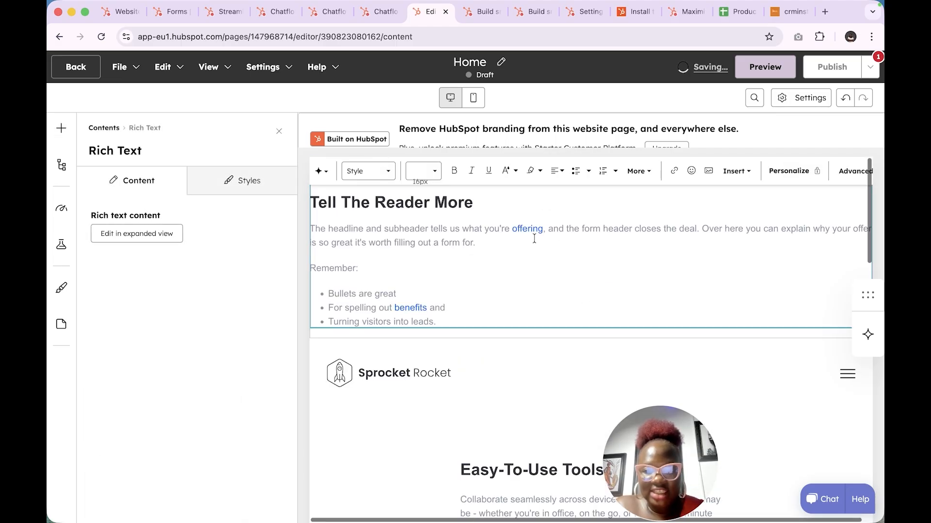
Open the rich text module's content in the expanded view and look over its heading and paragraph text
left_click(557, 248)
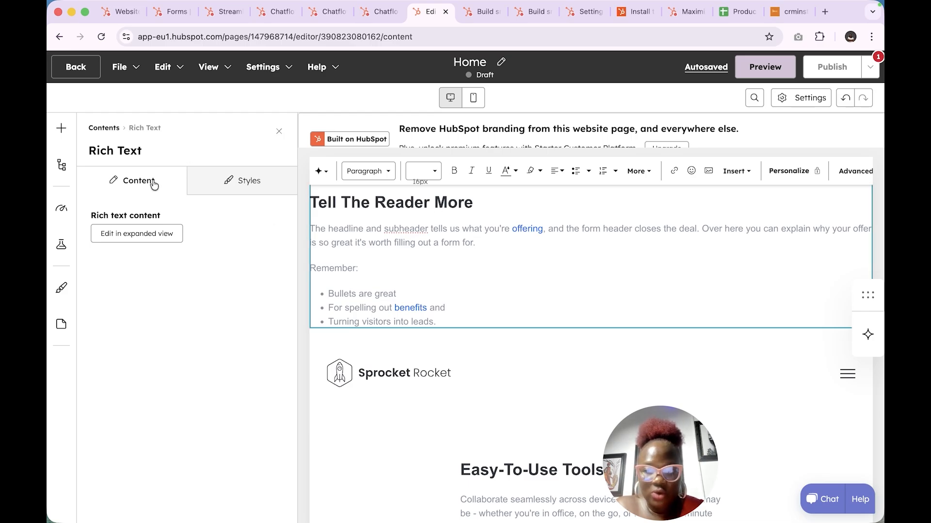
left_click(155, 234)
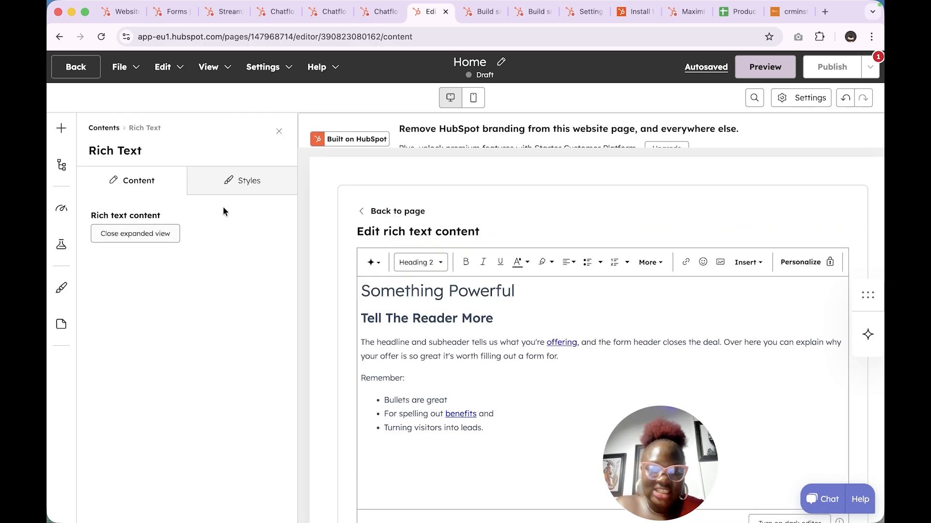
left_click(507, 351)
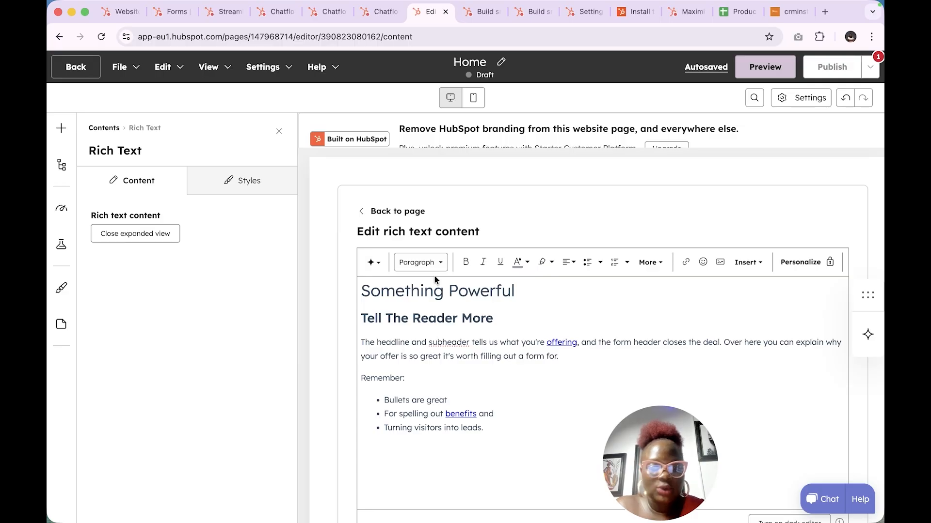
left_click(434, 292)
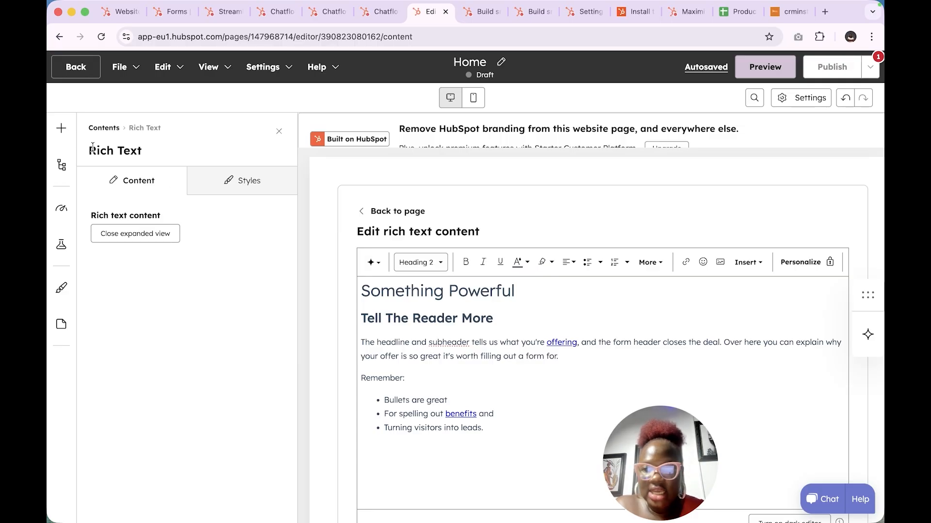
Add a Product module above the rich text and assign it the CRM Growth Package product
left_click(61, 127)
scroll(196, 451, "down", 2)
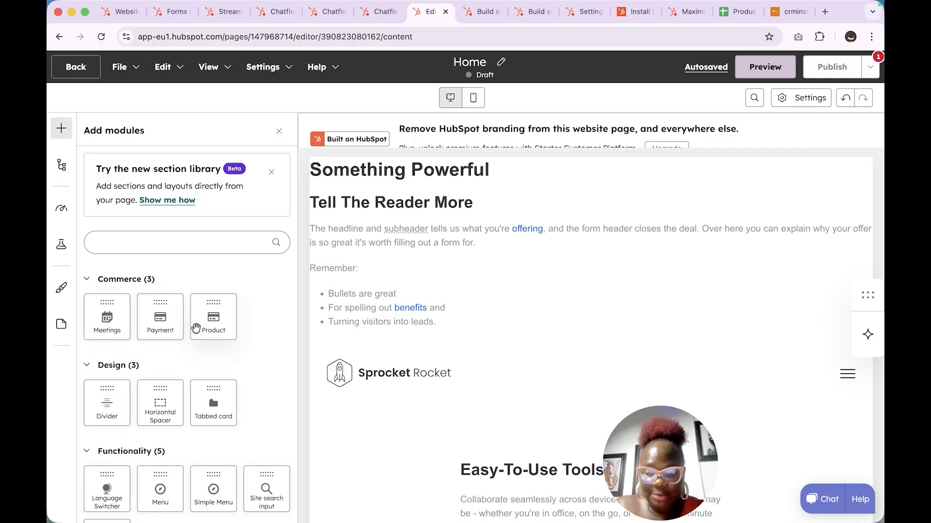
left_click_drag(217, 320, 457, 182)
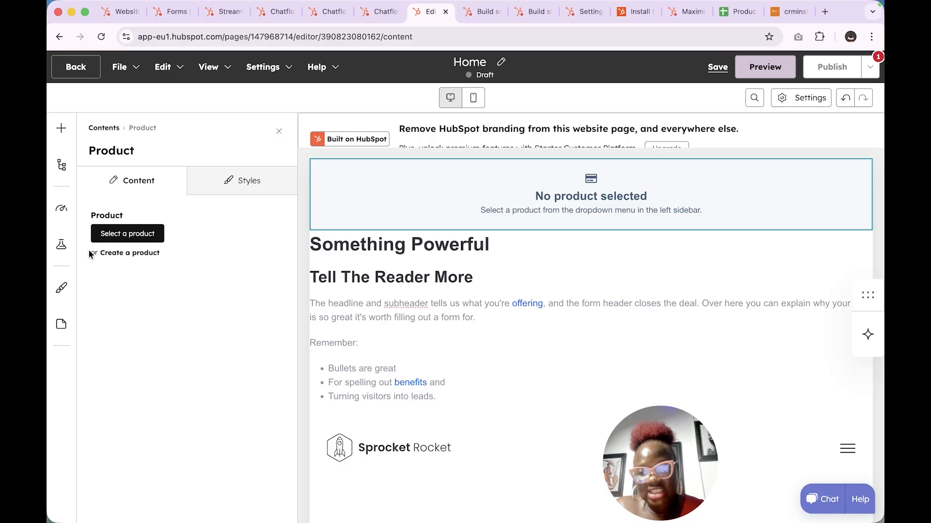
left_click(115, 237)
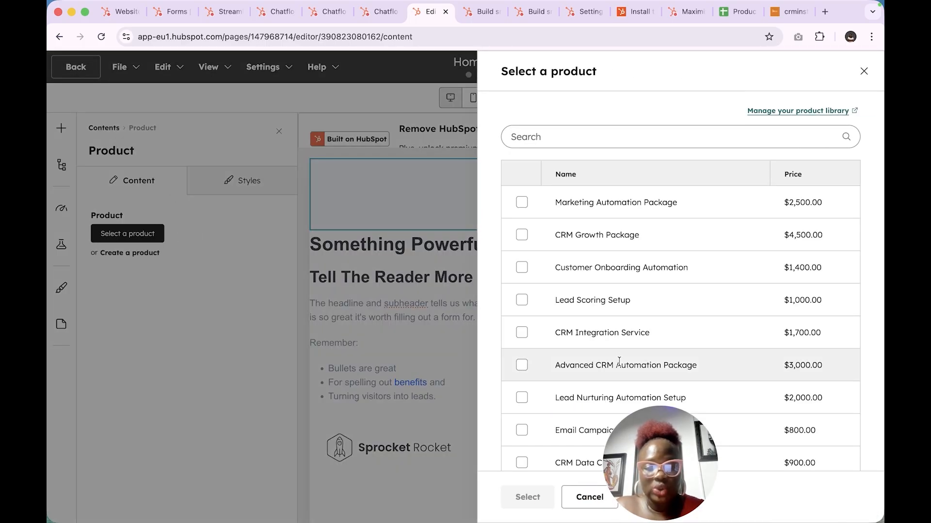
left_click(522, 203)
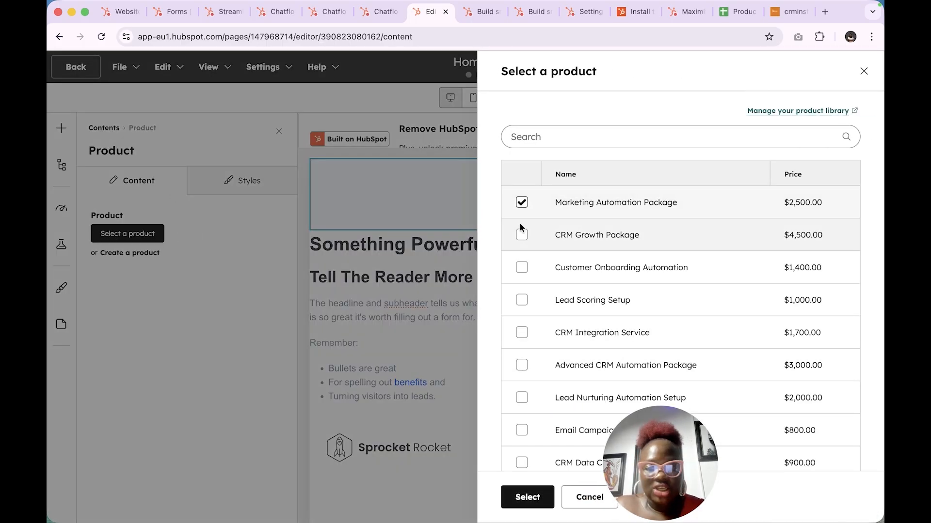
left_click(521, 234)
left_click(551, 507)
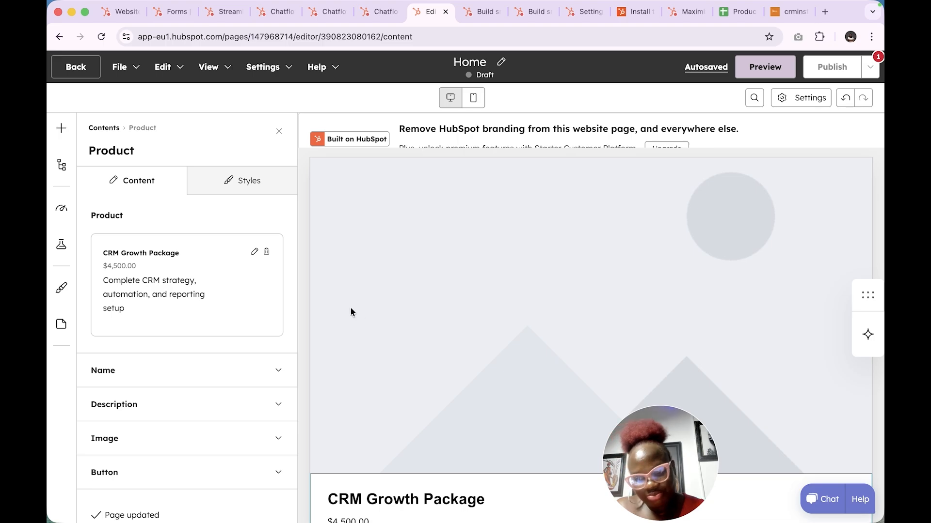
Override the product module's image with the file crm vodeo.png uploaded from Downloads
left_click(183, 453)
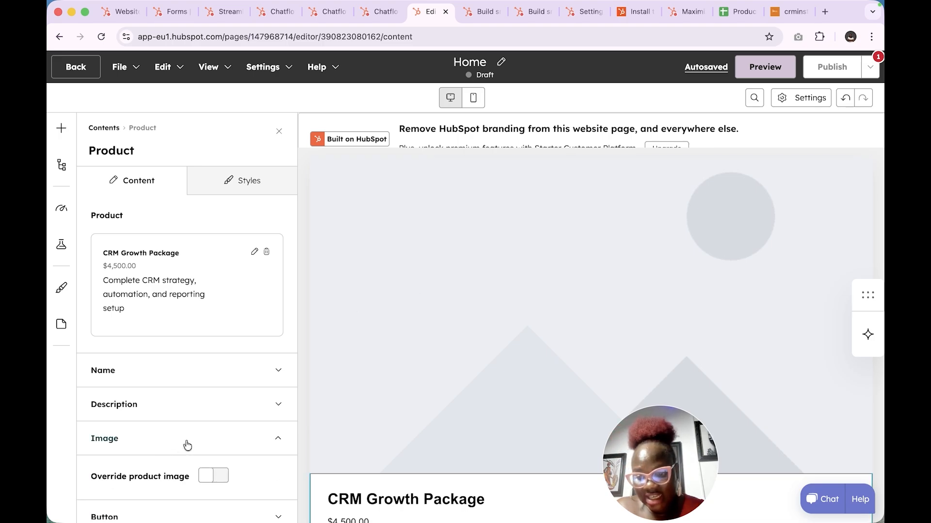
scroll(187, 443, "down", 2)
left_click(217, 388)
scroll(217, 388, "down", 3)
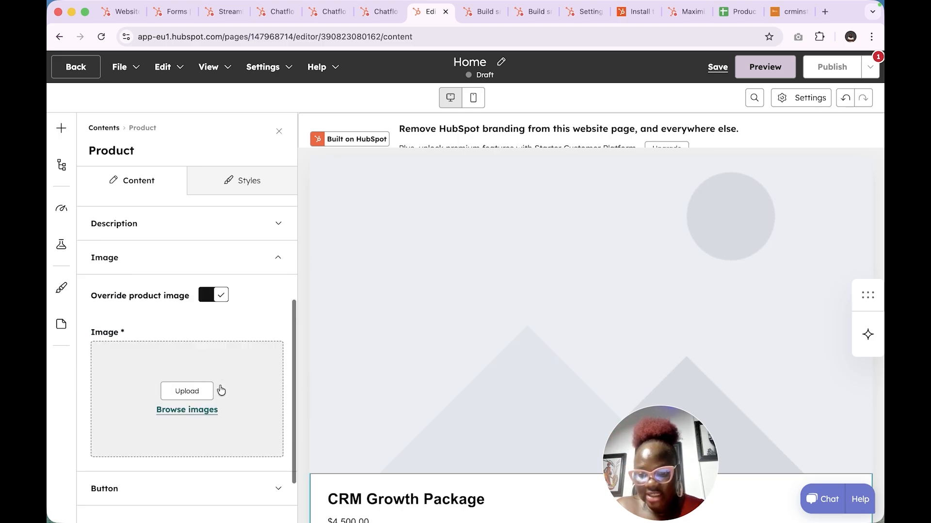
left_click(179, 330)
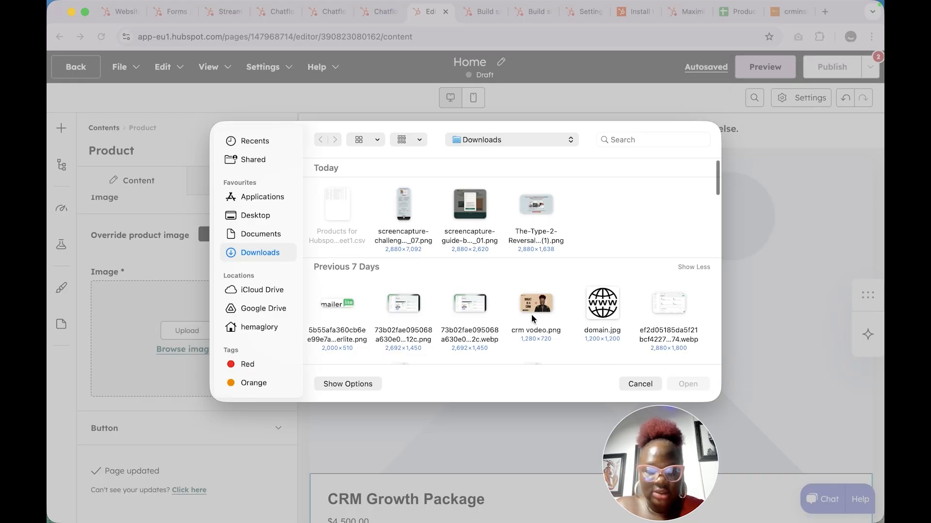
left_click(531, 313)
left_click(698, 385)
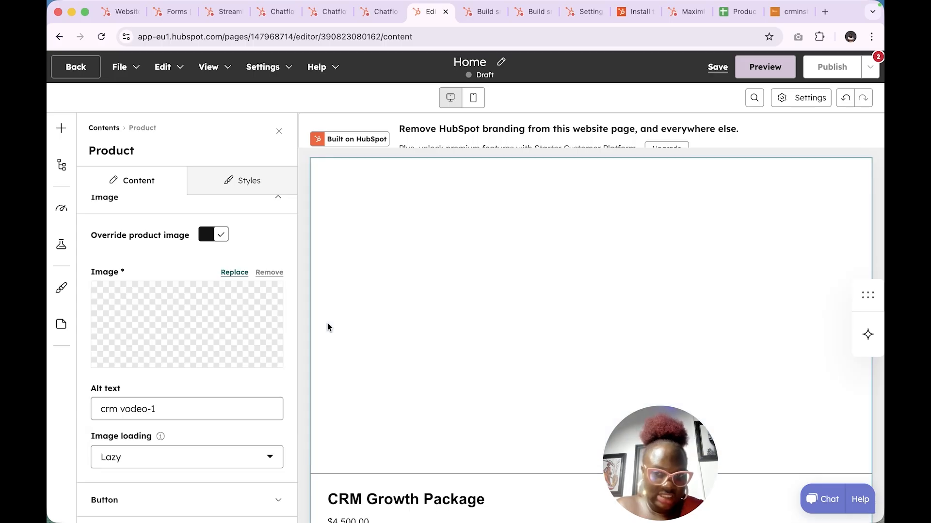
Add an Image module directly below the rich text's bullet list
scroll(447, 366, "down", 2)
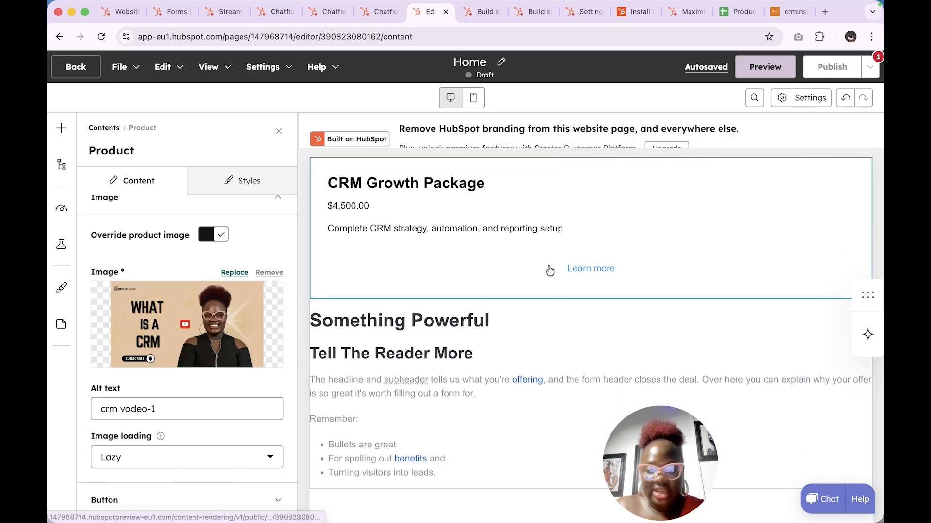
scroll(124, 385, "down", 3)
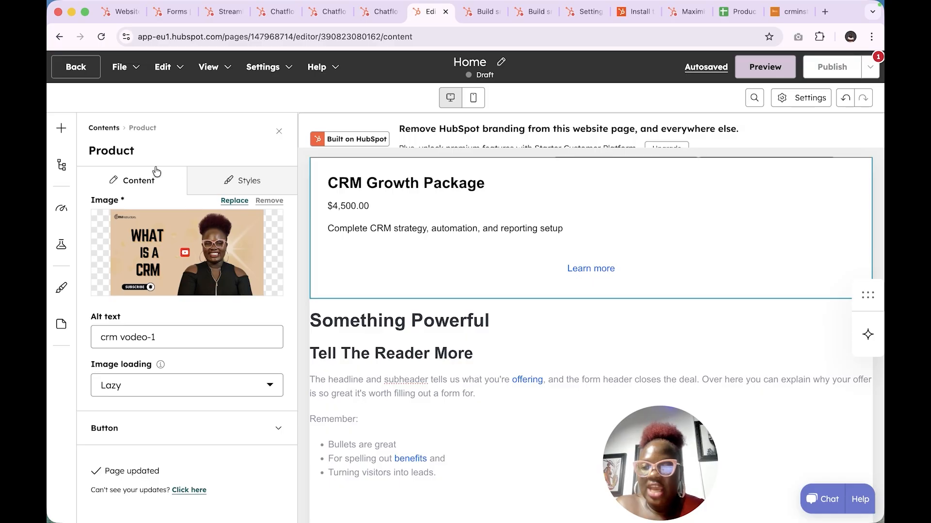
left_click(61, 128)
scroll(195, 406, "down", 4)
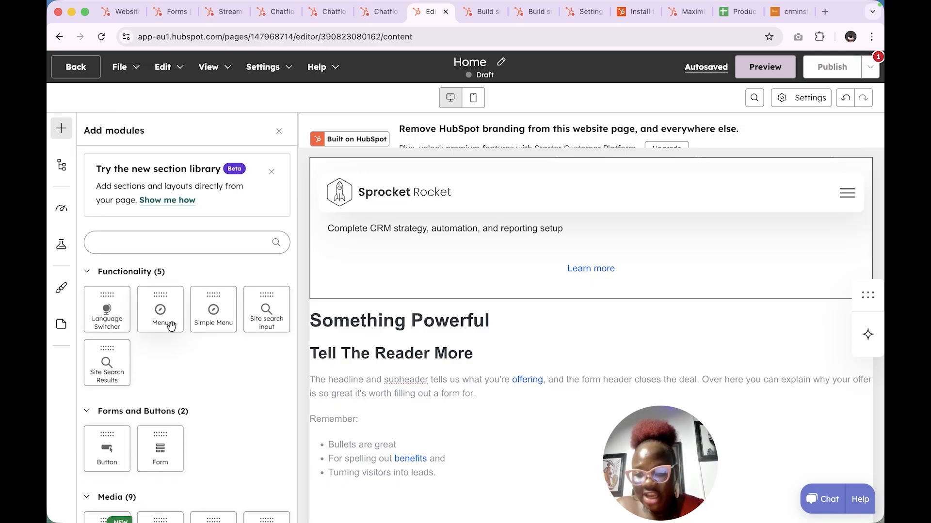
scroll(233, 322, "down", 3)
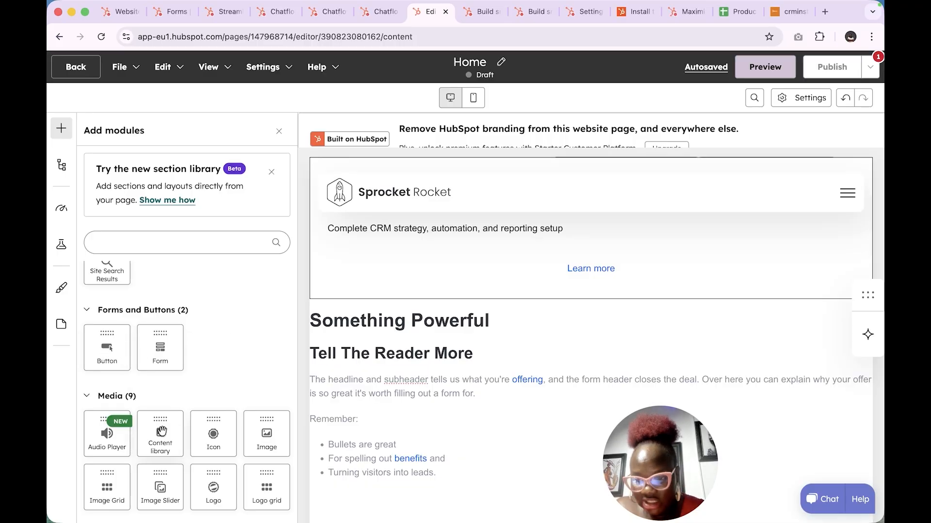
scroll(217, 356, "down", 3)
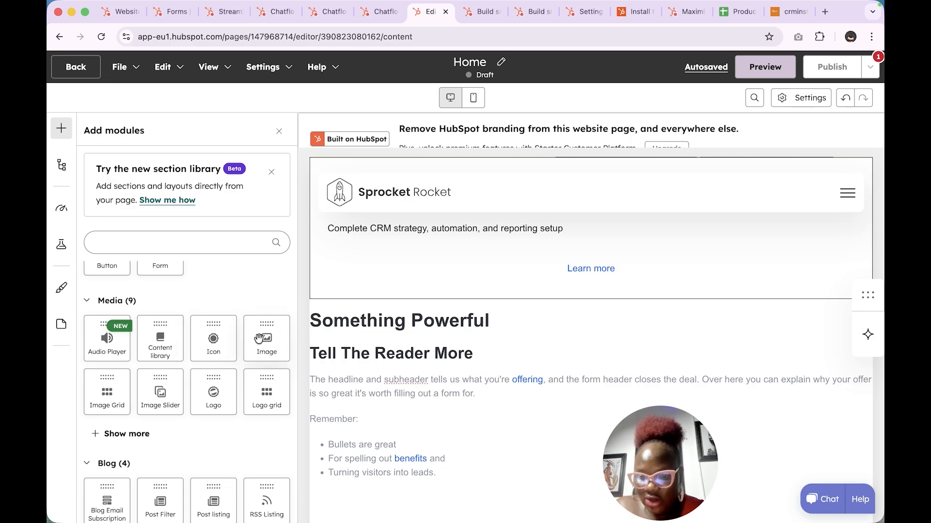
left_click_drag(275, 339, 579, 460)
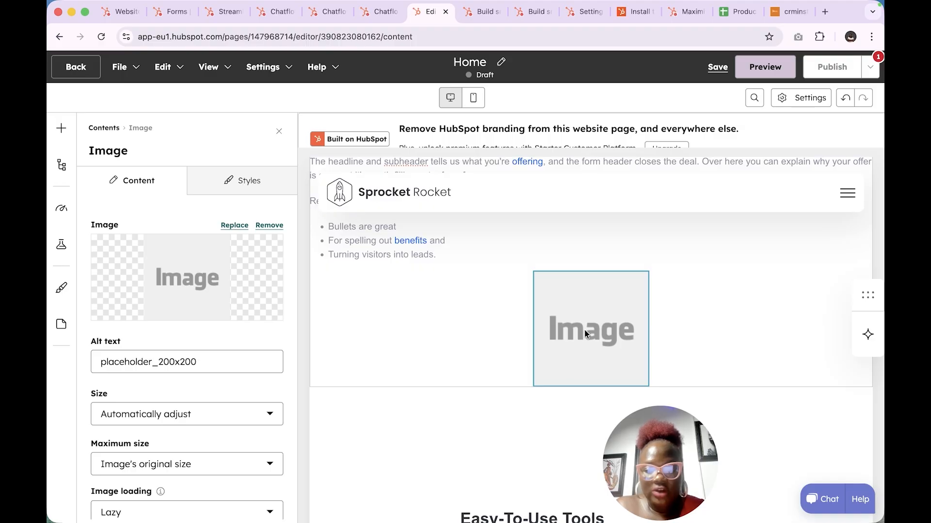
Replace the placeholder in the Image module with the existing "What is a CRM" picture from the recently updated files
left_click(193, 275)
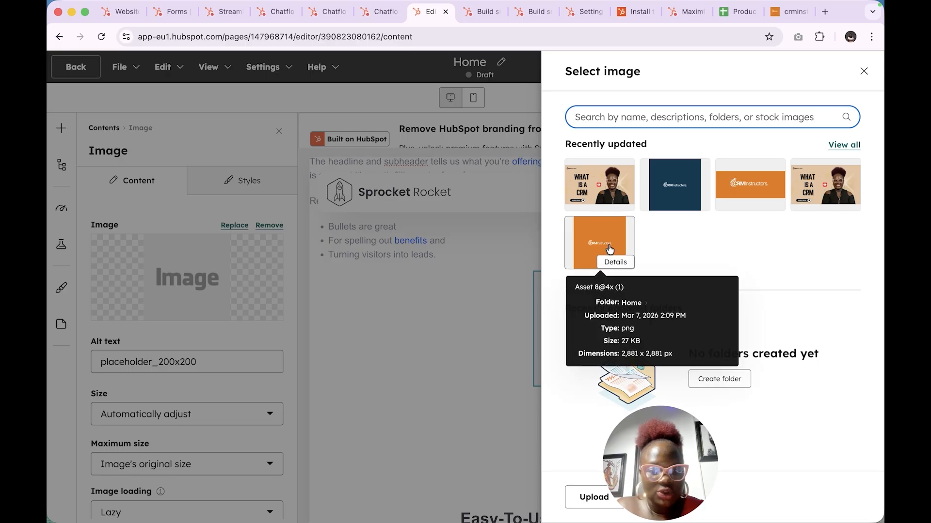
left_click(589, 175)
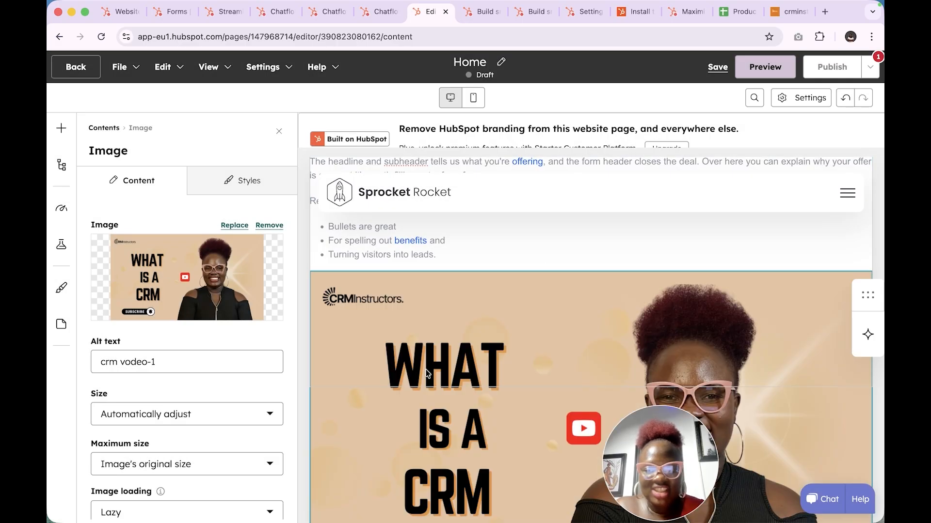
scroll(147, 388, "down", 2)
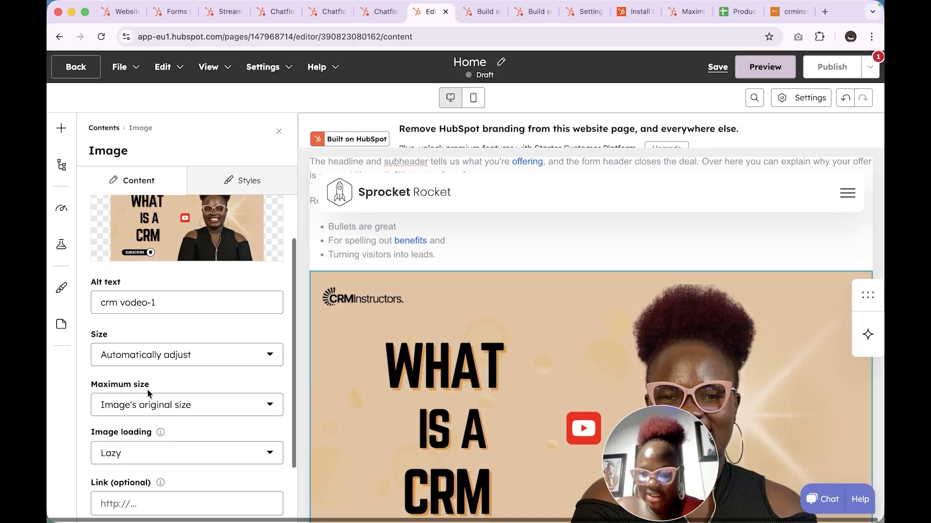
Look through the full list of available modules for one to add to the page
left_click(61, 128)
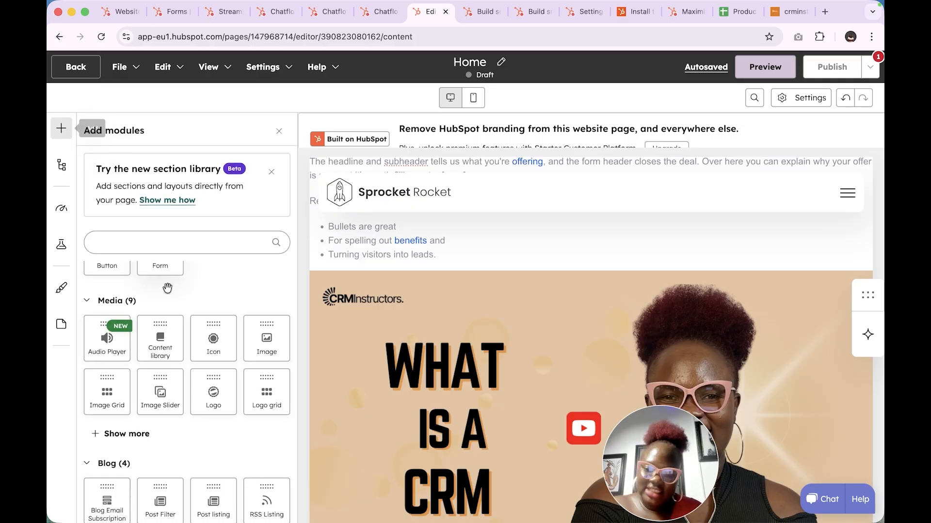
scroll(184, 359, "down", 15)
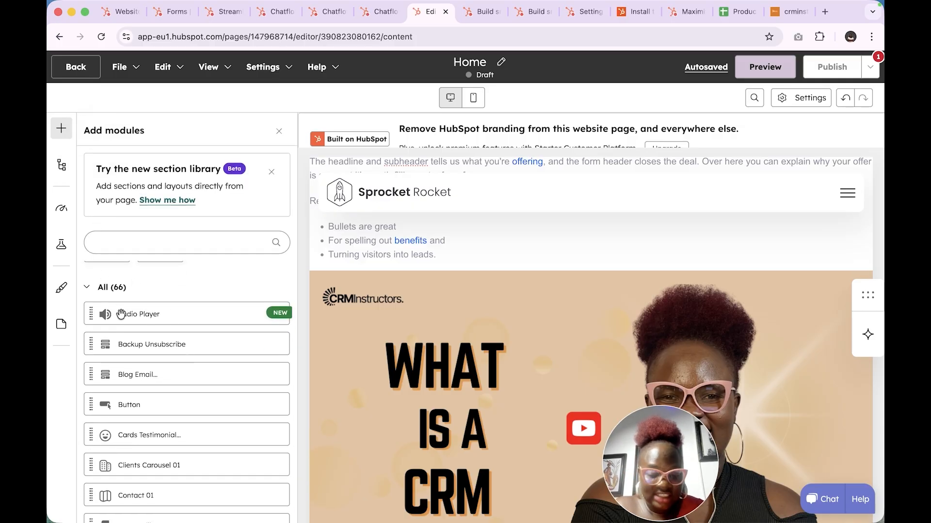
scroll(148, 368, "down", 5)
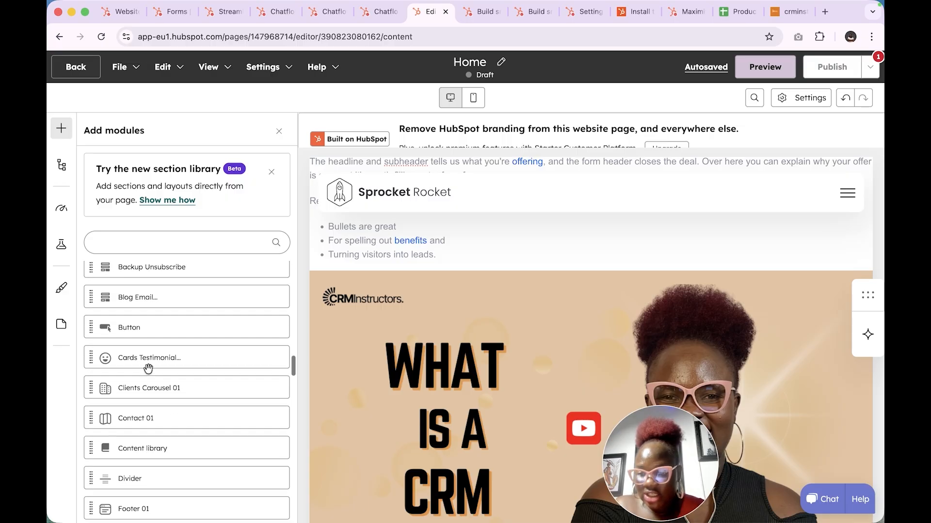
scroll(148, 368, "down", 5)
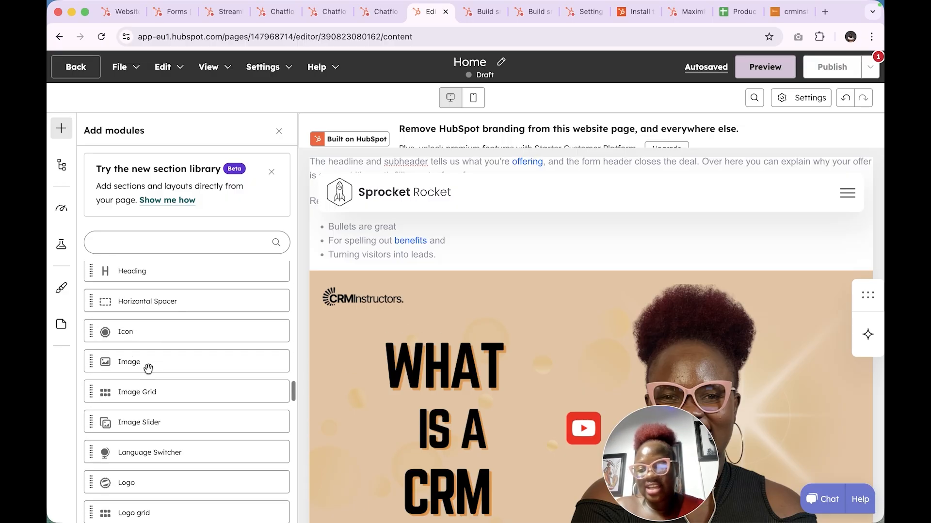
scroll(185, 333, "down", 8)
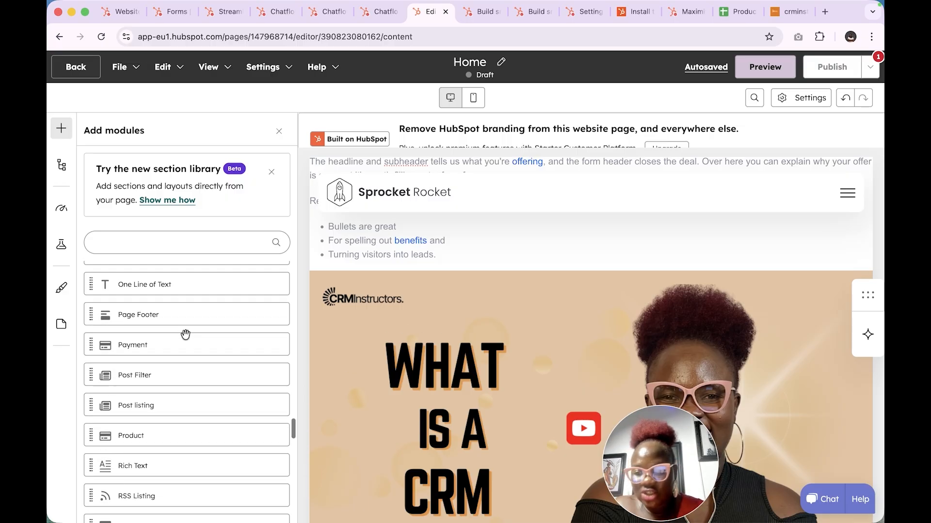
scroll(156, 350, "up", 8)
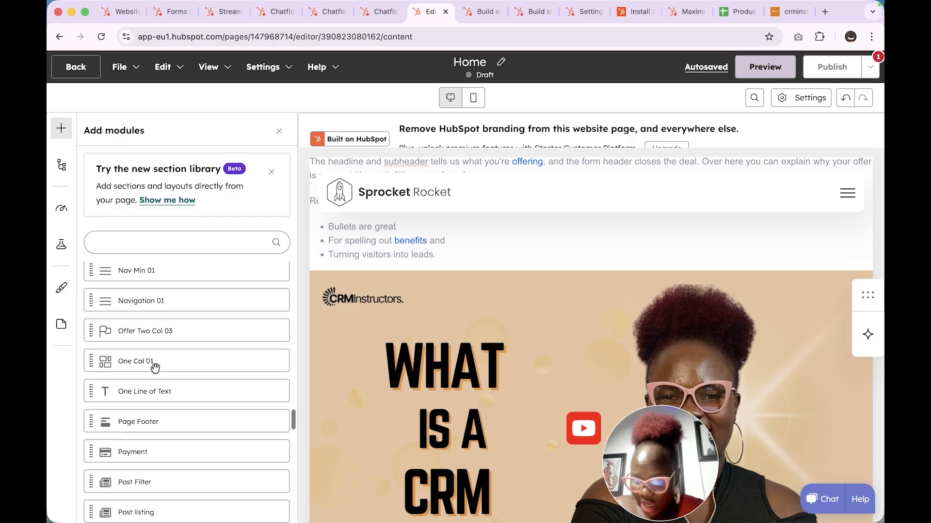
scroll(155, 368, "up", 1)
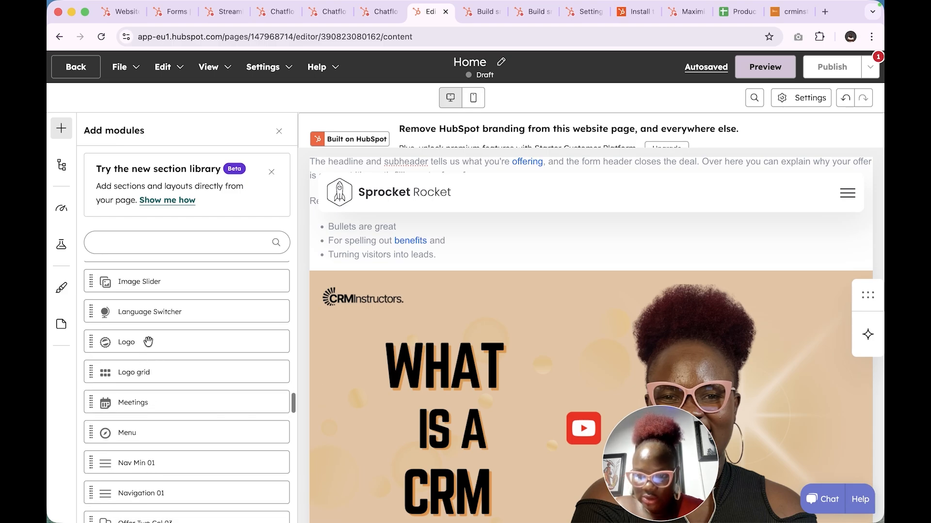
Add a Logo module in its own section above the Product module's image
left_click_drag(150, 339, 484, 122)
scroll(511, 224, "up", 11)
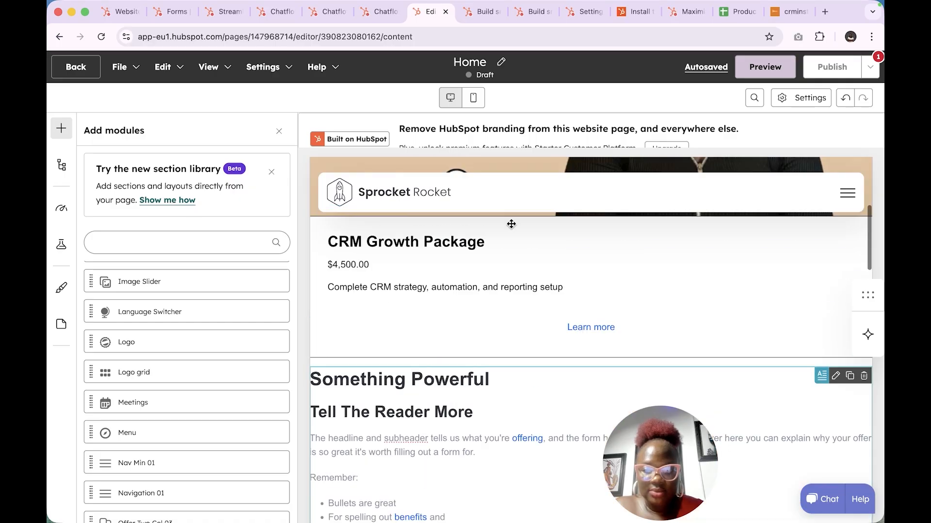
scroll(511, 224, "down", 11)
scroll(511, 223, "down", 4)
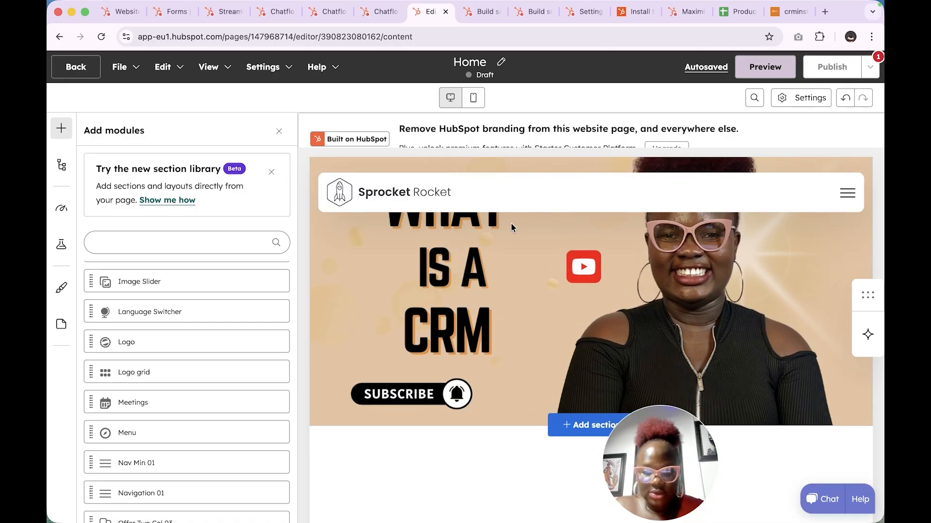
scroll(511, 223, "up", 2)
scroll(511, 223, "down", 4)
scroll(511, 223, "up", 7)
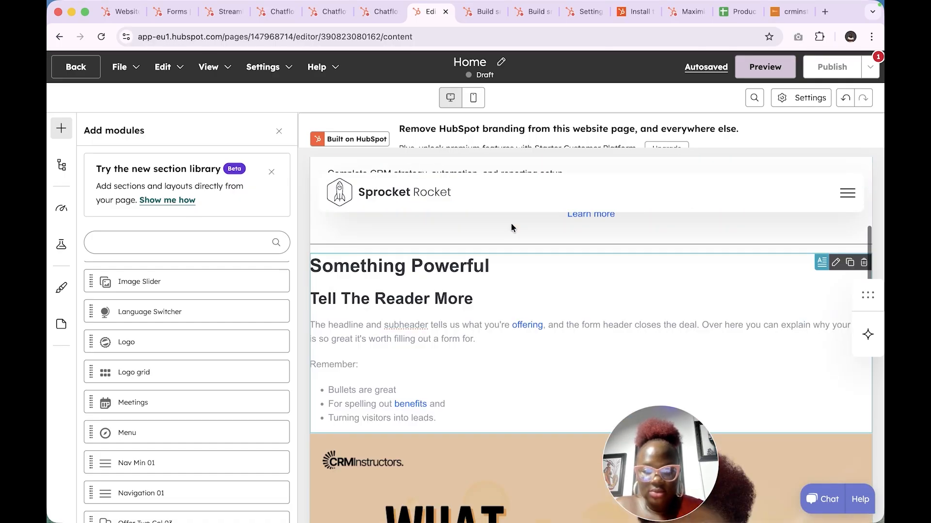
scroll(511, 223, "down", 5)
left_click_drag(133, 344, 499, 162)
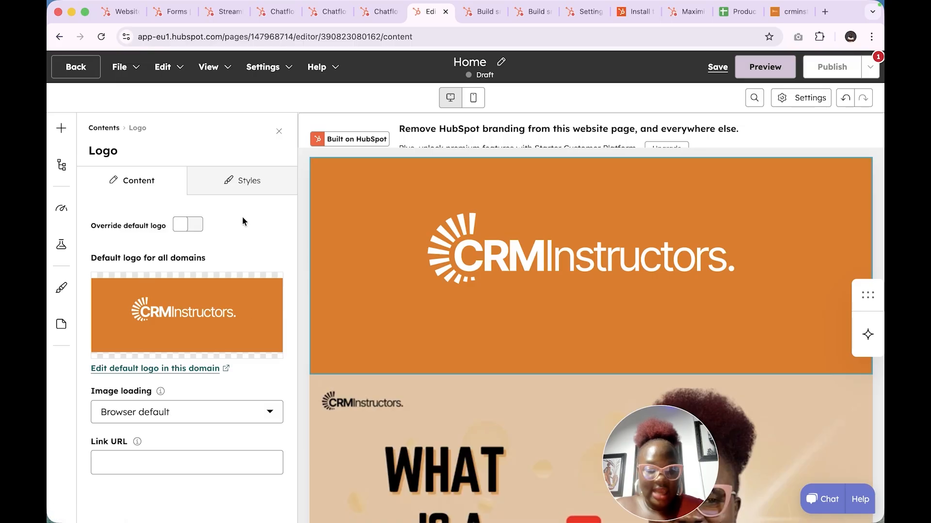
left_click_drag(658, 455, 849, 426)
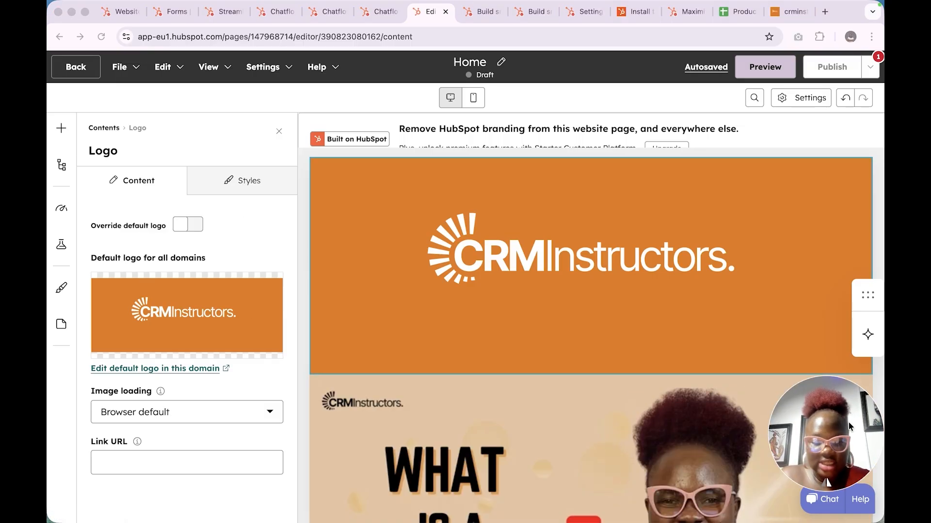
left_click(150, 458)
Look over the remaining modules in the list of addable modules, down to the Video module
left_click(62, 127)
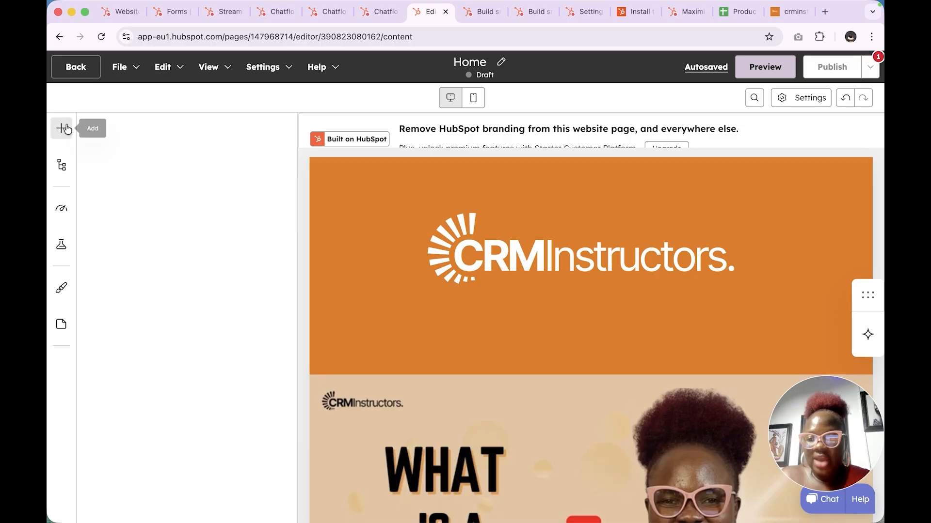
scroll(167, 351, "down", 10)
scroll(167, 351, "down", 10)
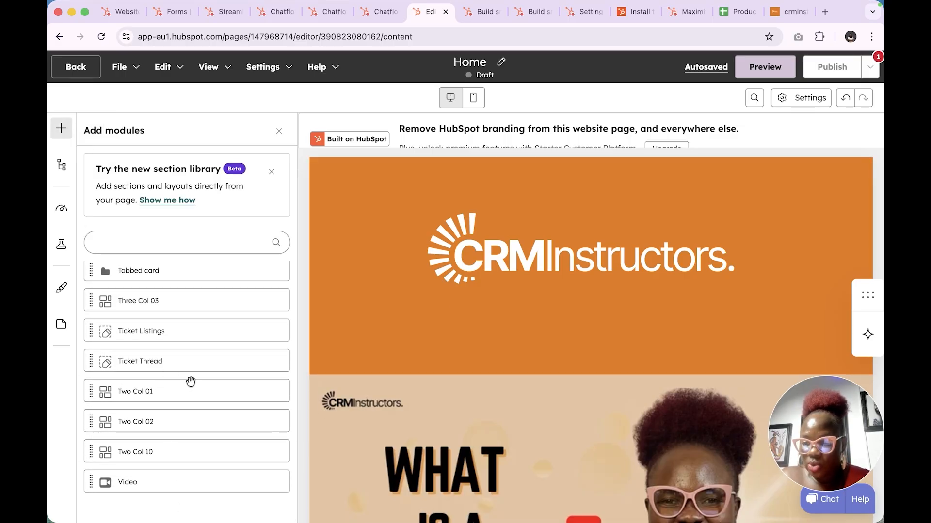
scroll(209, 310, "up", 5)
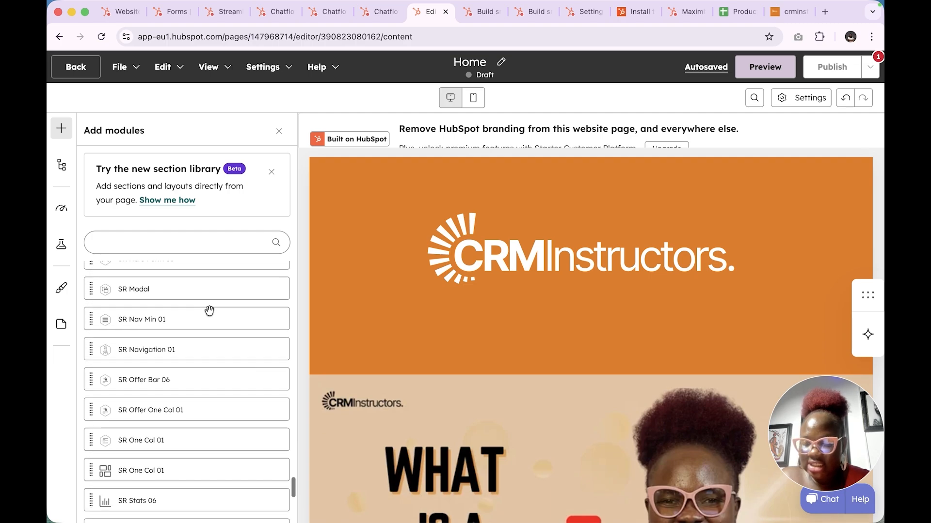
scroll(209, 311, "up", 10)
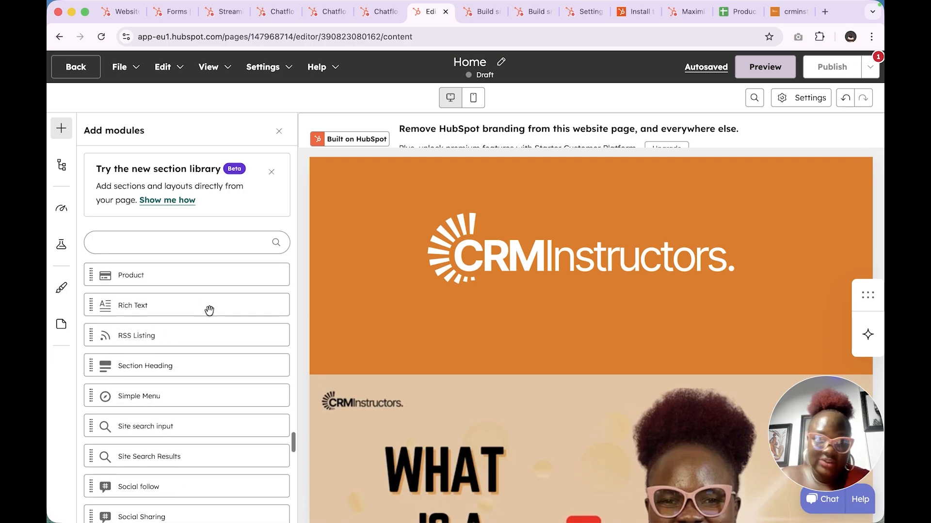
scroll(209, 310, "up", 1)
Review the page's contents tree, examining the second section's visibility options and the Image module's settings
left_click(63, 166)
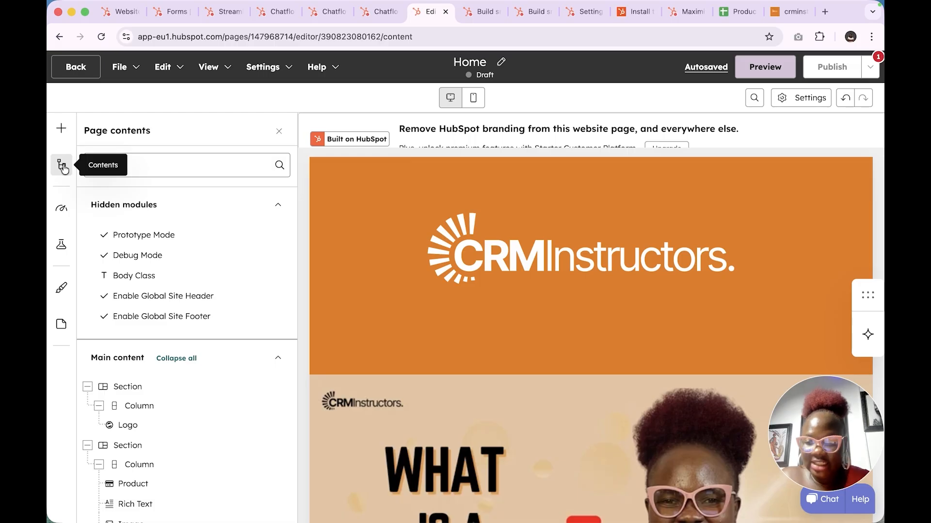
scroll(124, 323, "down", 5)
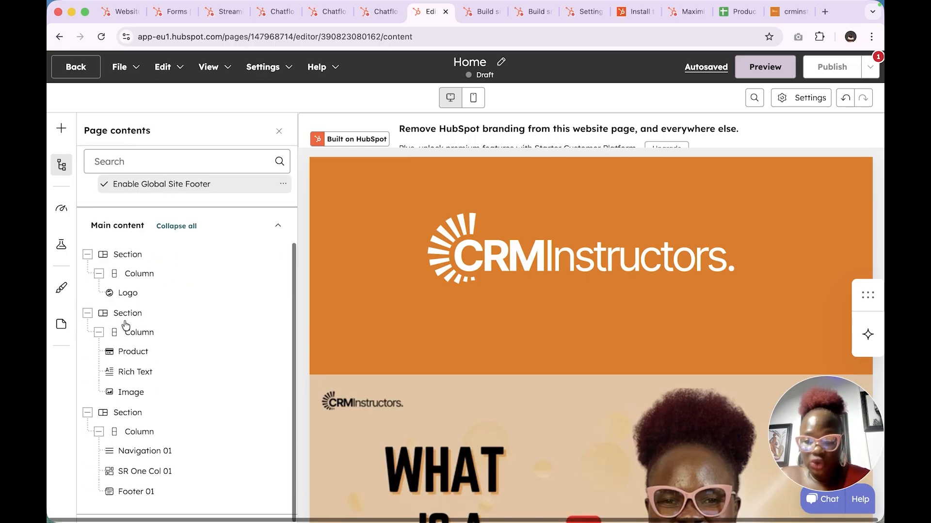
left_click(137, 321)
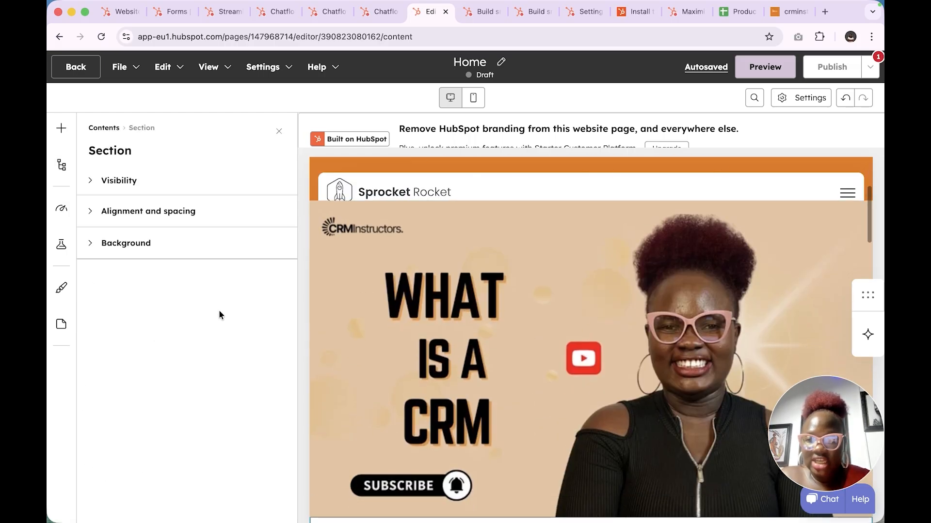
left_click(121, 184)
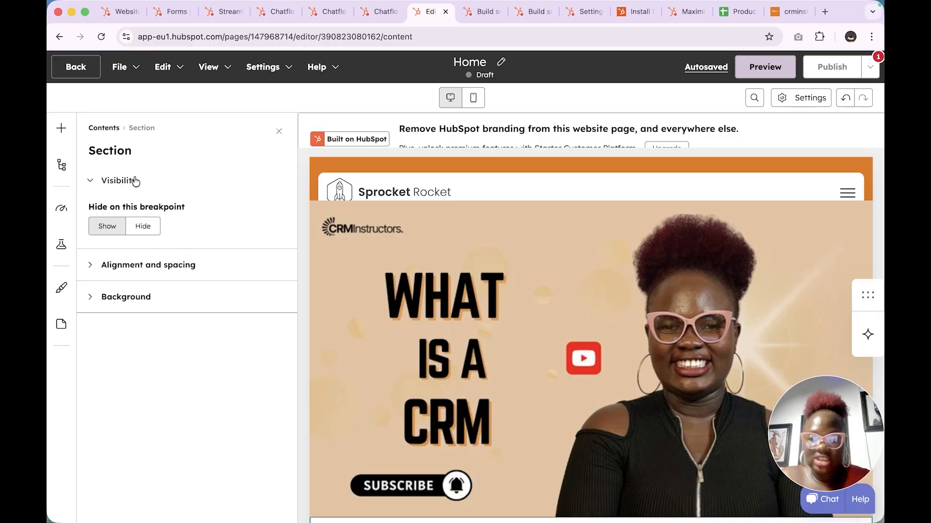
left_click(68, 169)
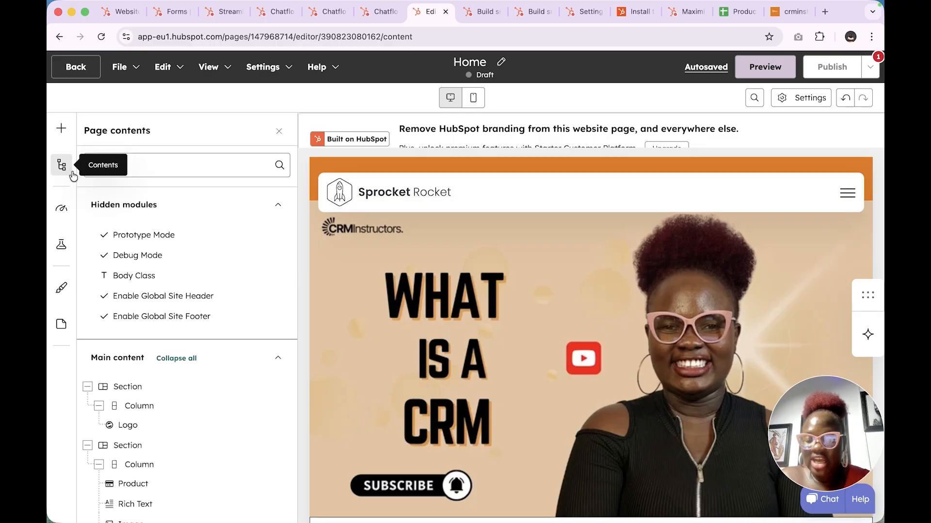
scroll(204, 400, "down", 3)
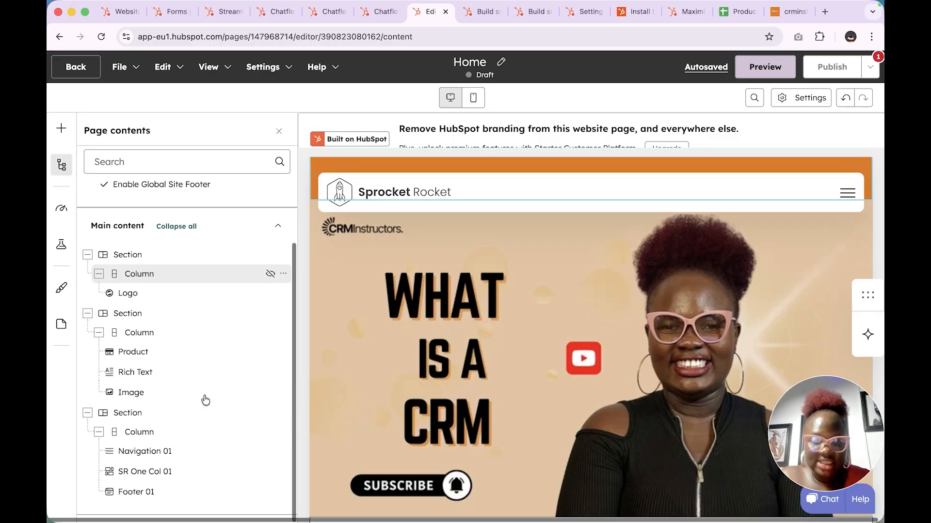
left_click(135, 397)
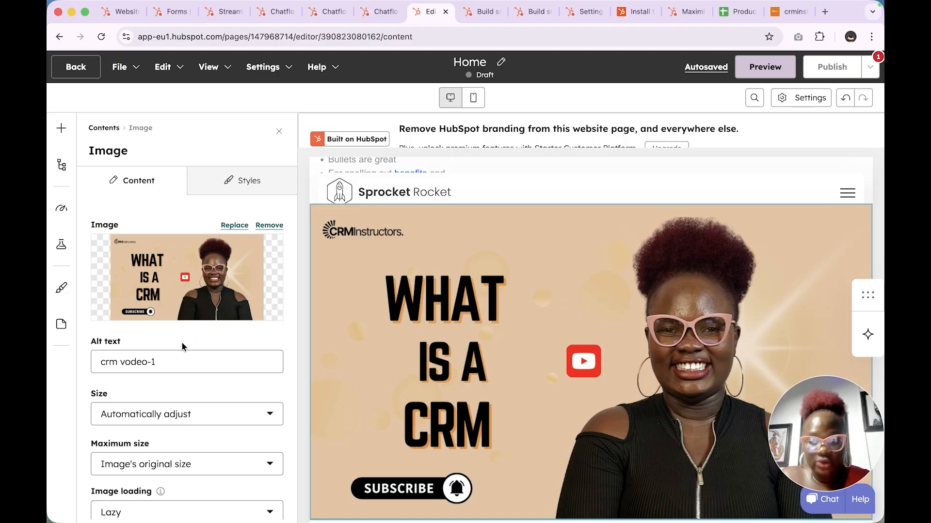
Open the page title setting from the page's optimization recommendations
left_click(61, 209)
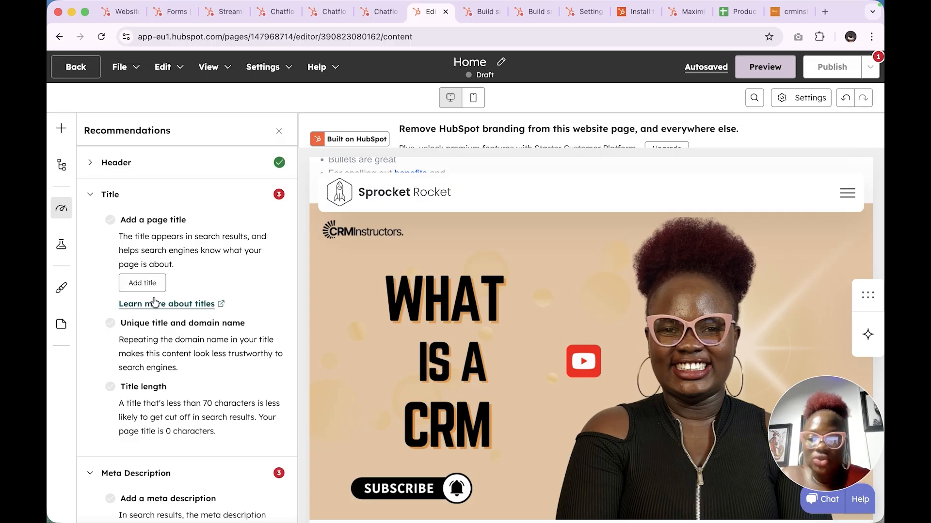
left_click(142, 284)
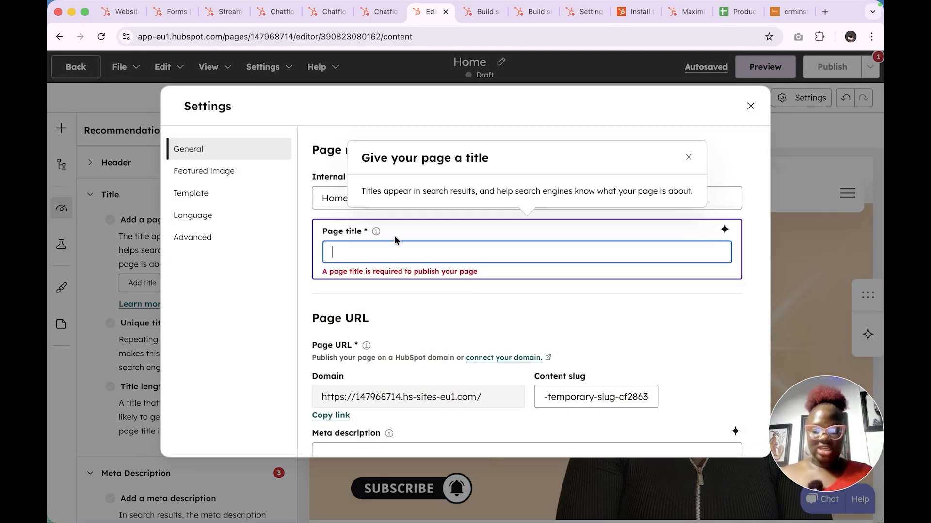
key("super+v")
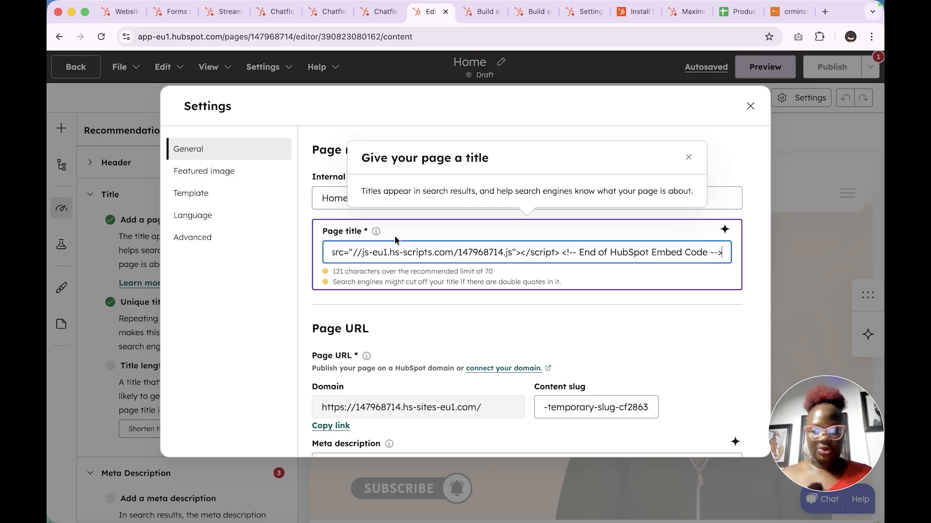
key("super+a")
key("BackSpace")
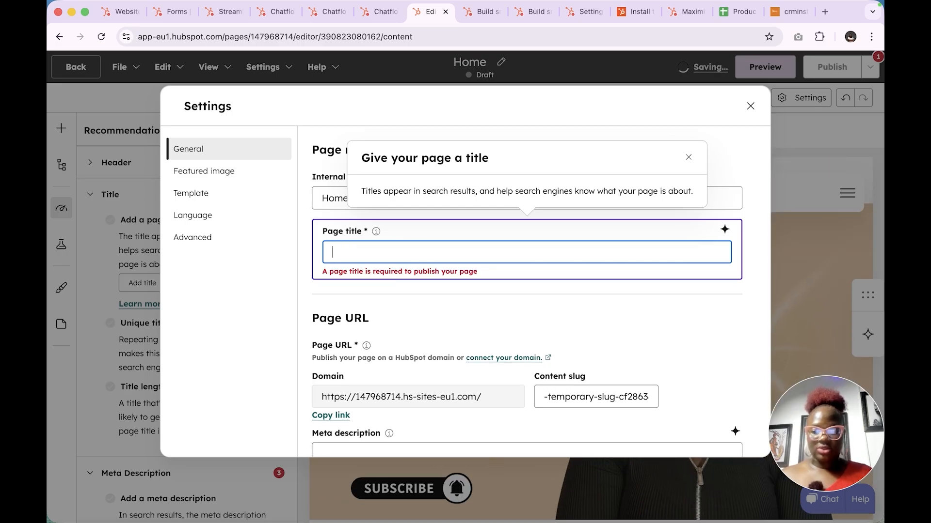
Set the page title to "crminstructors page" and open the advanced page settings
type("crmin")
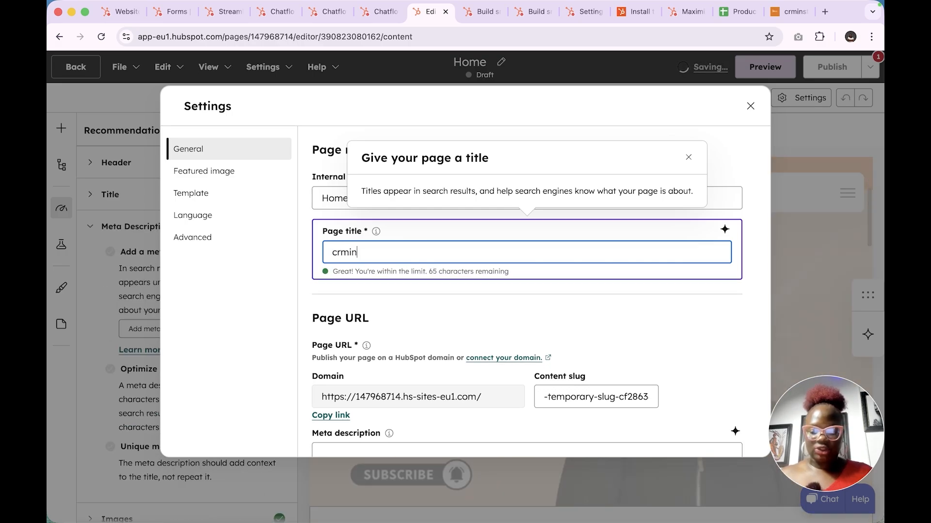
type("structo")
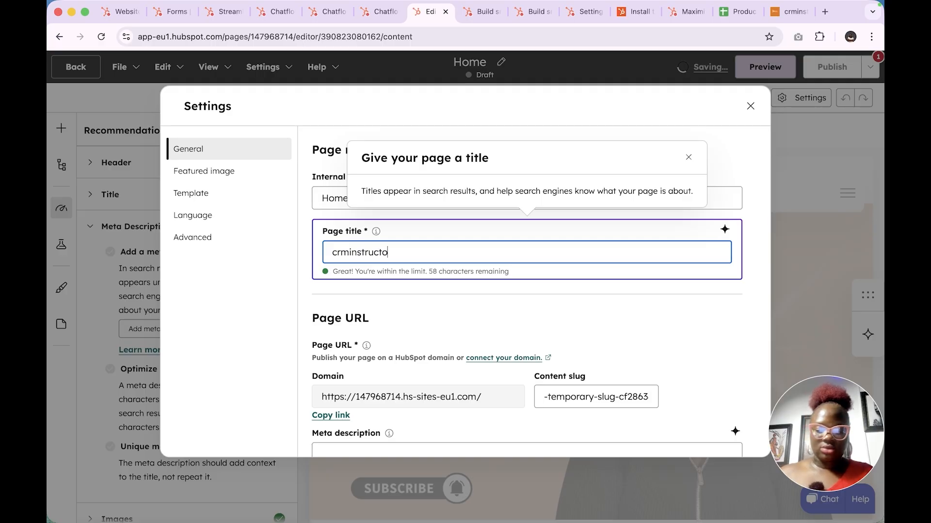
type("rs ")
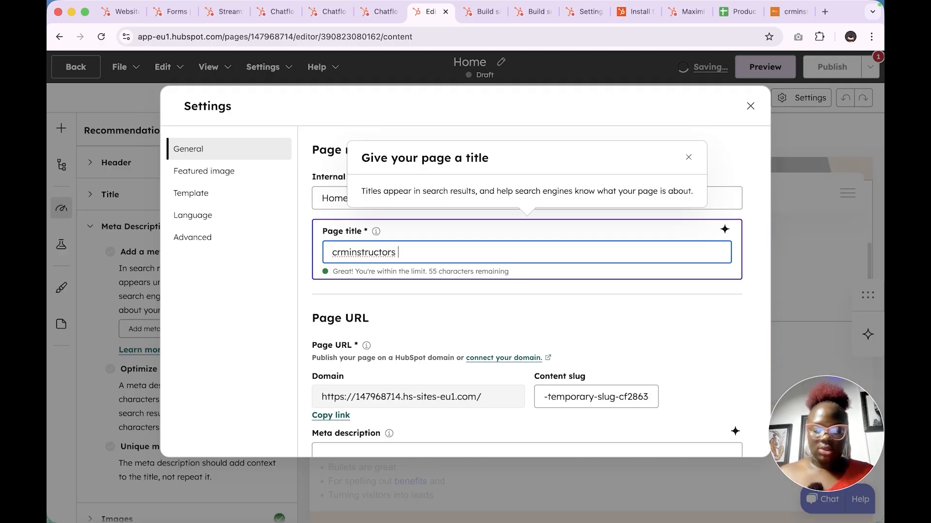
type("page")
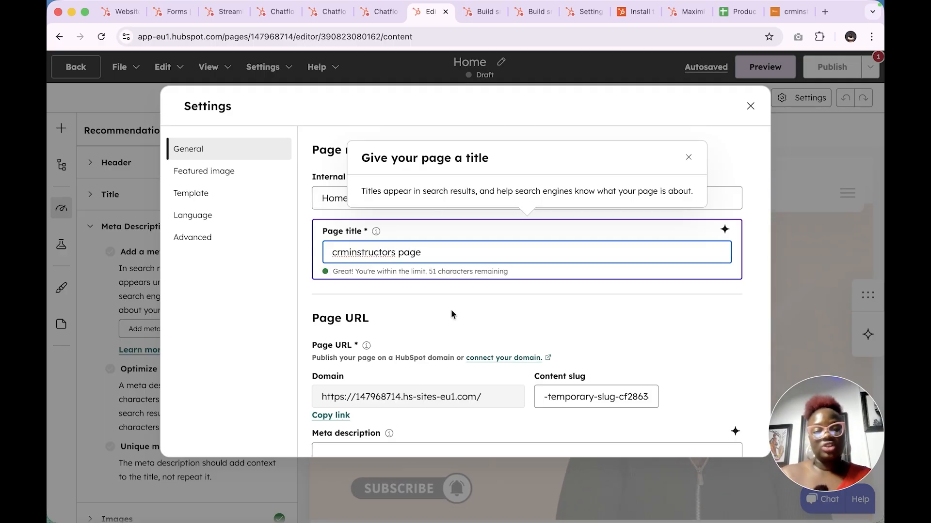
left_click(266, 237)
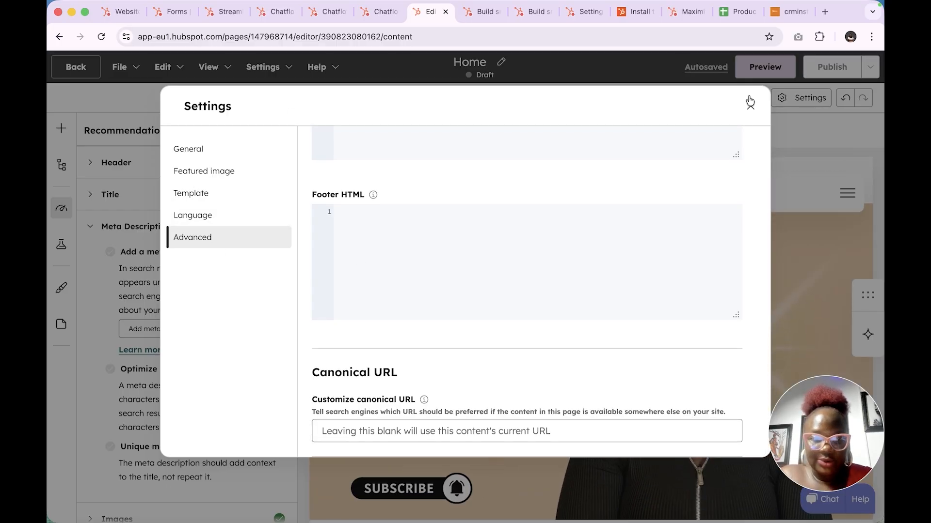
Review the page's featured image, template, language and advanced settings, and close the settings dialog
left_click(206, 173)
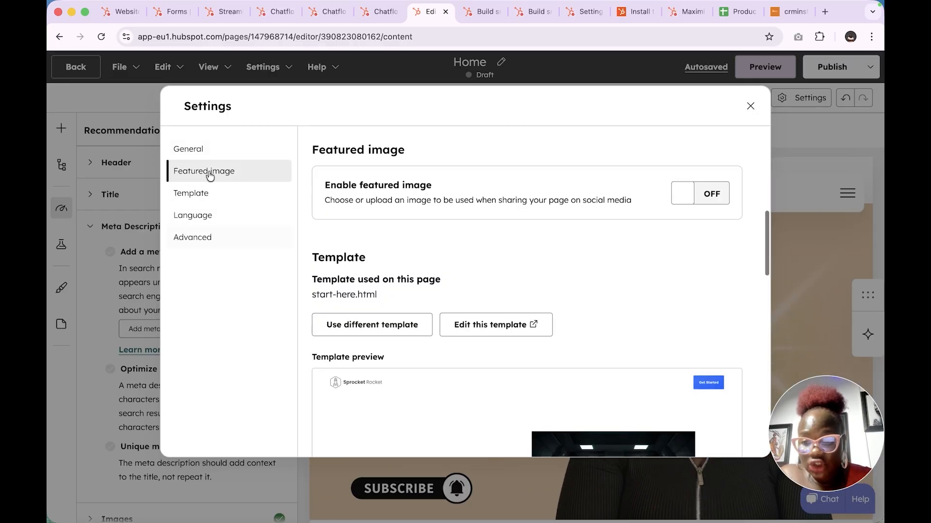
left_click(207, 199)
left_click(207, 223)
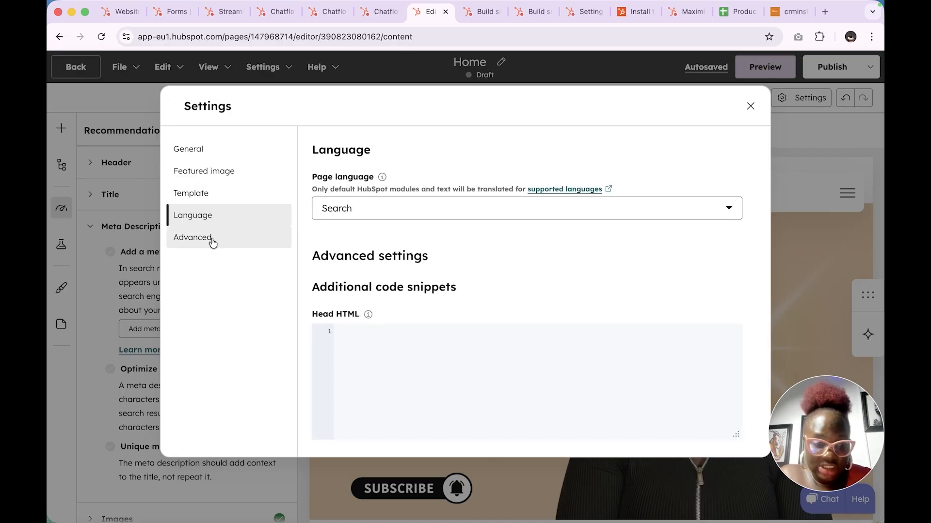
left_click(212, 241)
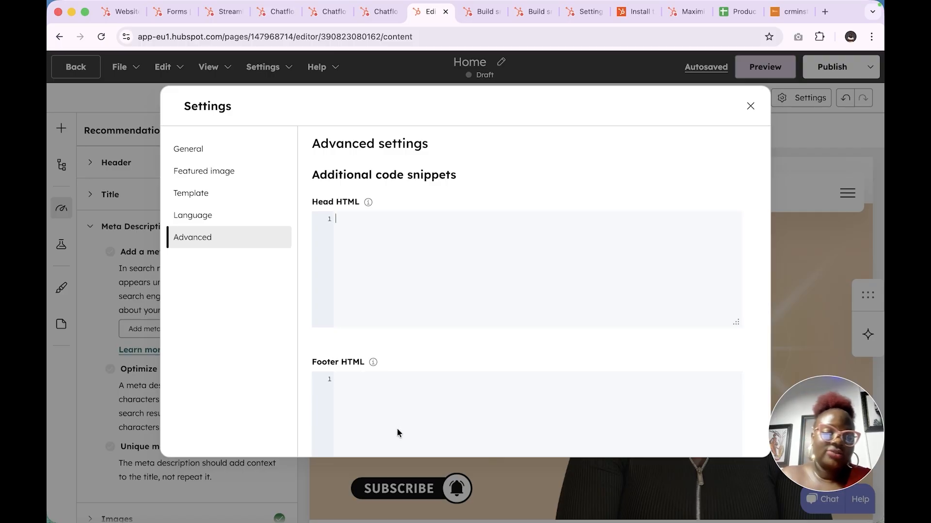
left_click(750, 106)
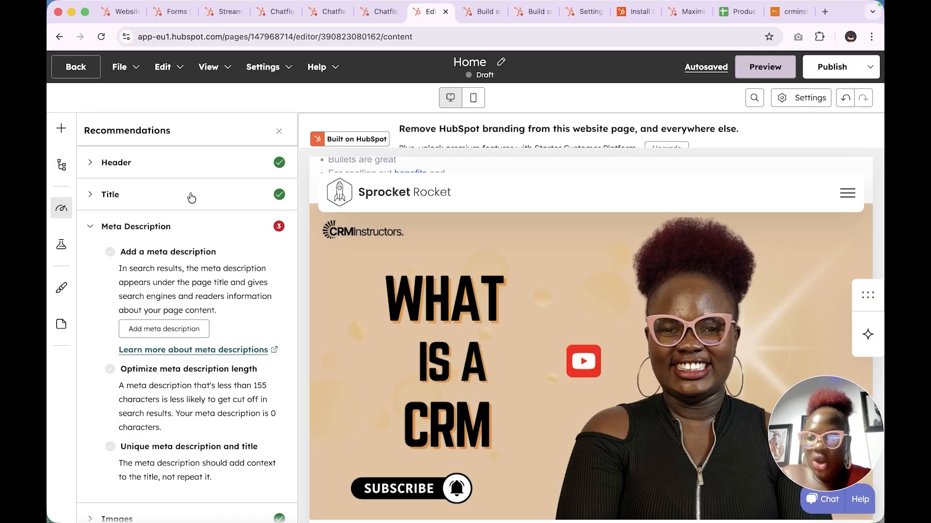
Examine the page's A/B and adaptive test options and the global theme styles for typography and forms
left_click(61, 245)
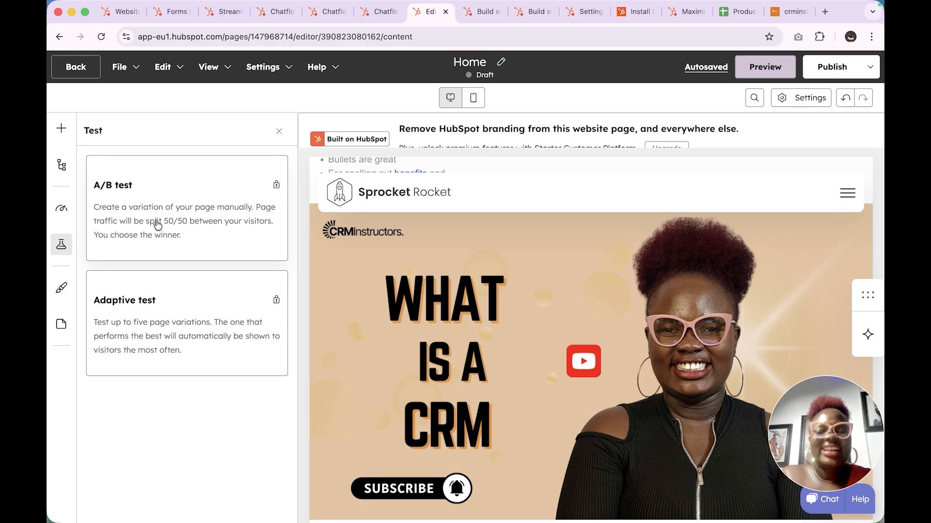
left_click(62, 287)
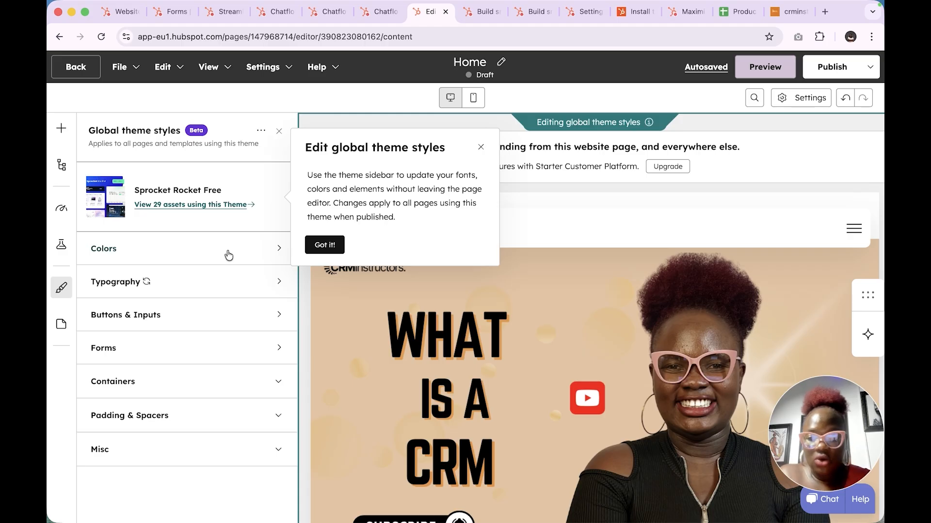
left_click(202, 293)
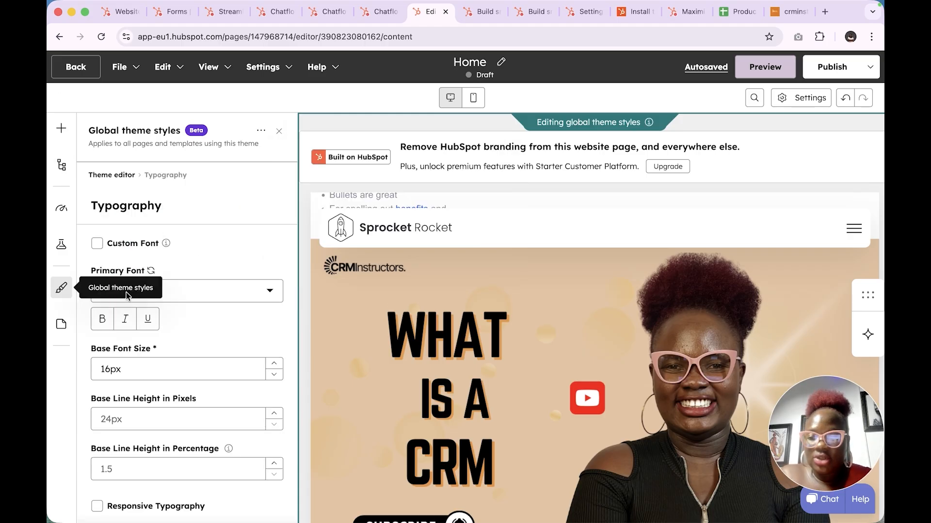
left_click(121, 176)
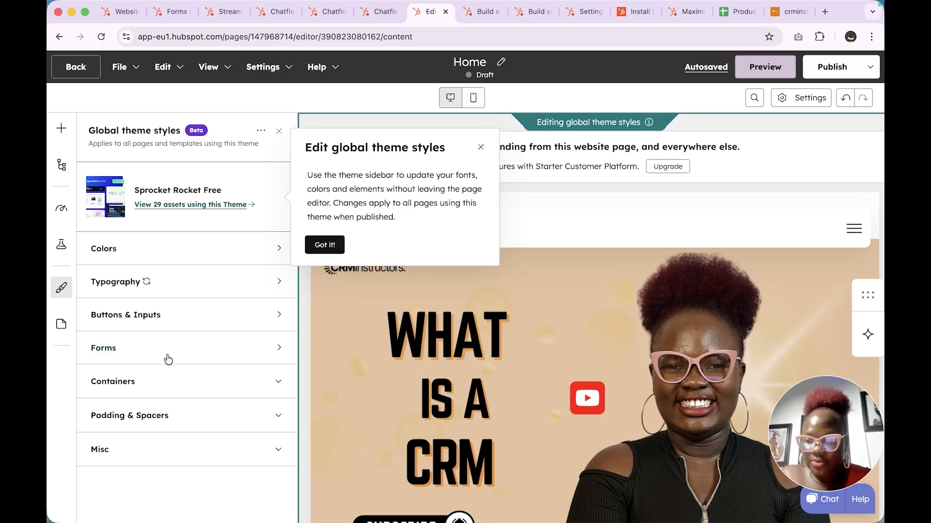
left_click(193, 348)
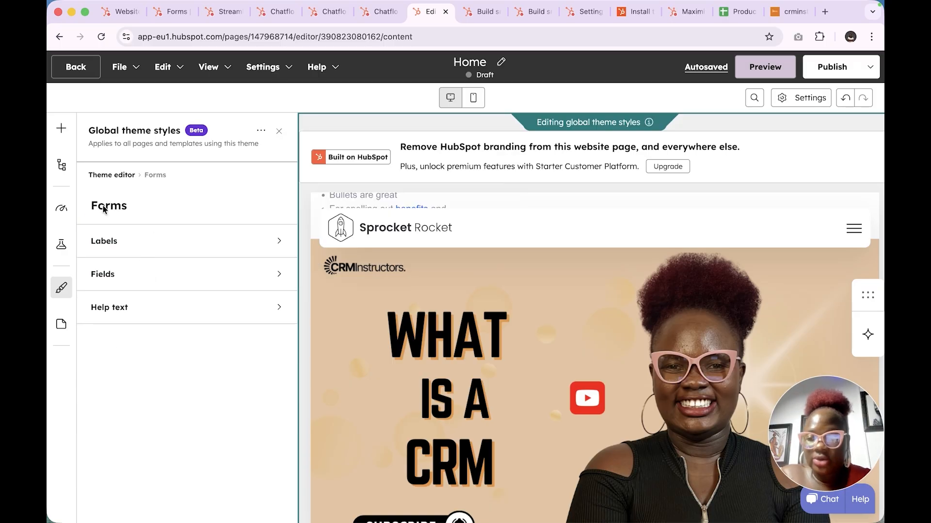
left_click(114, 175)
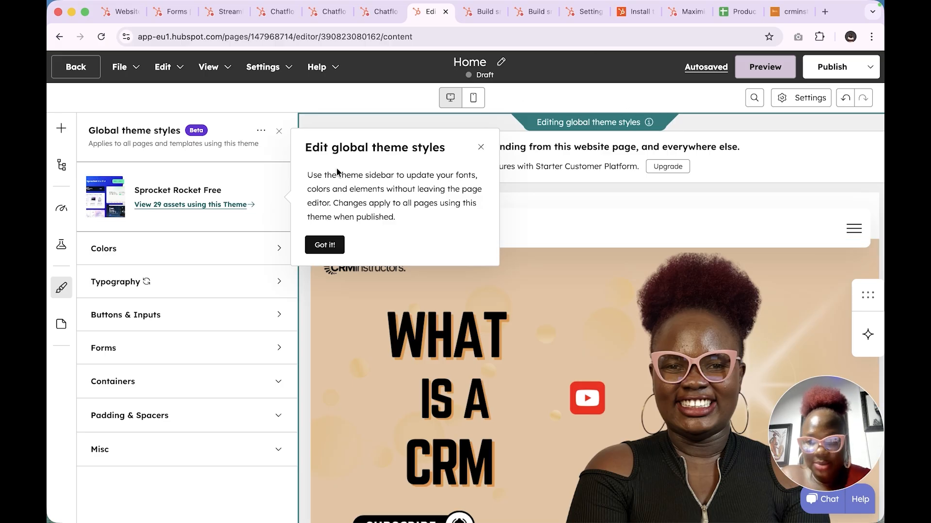
Look through the site navigator's website and landing pages, including the full website pages list and the actions available for the landing page
left_click(61, 324)
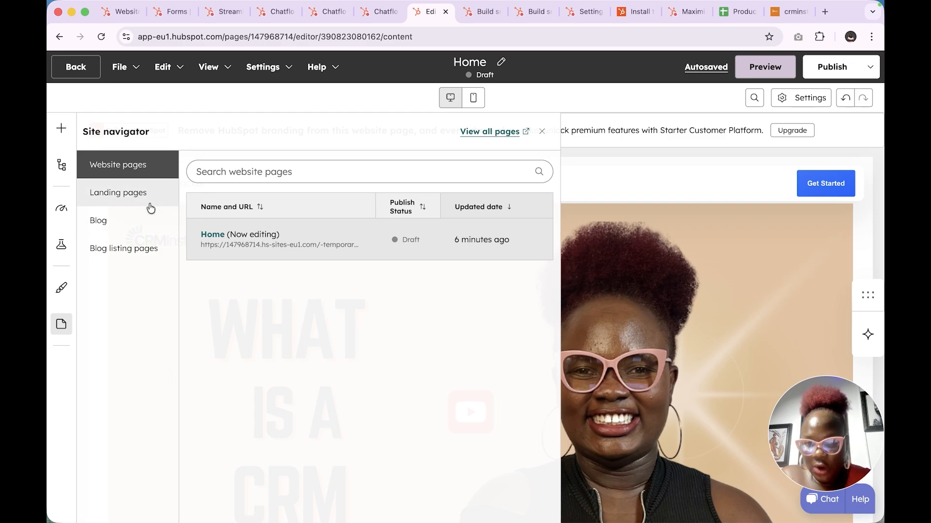
left_click(487, 130)
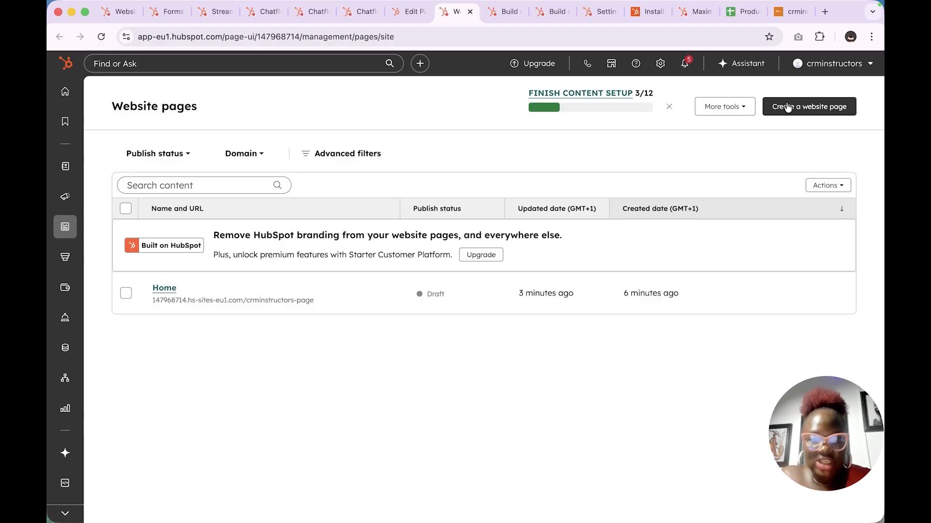
left_click(401, 13)
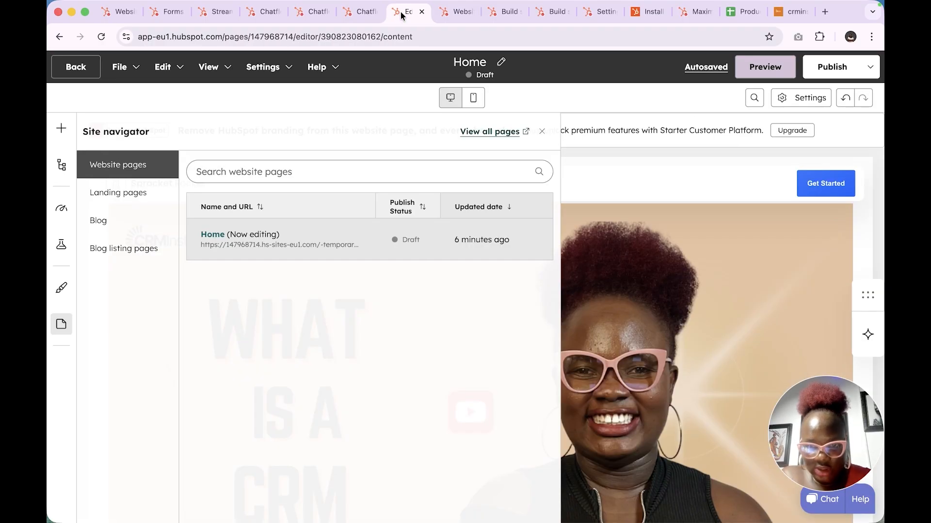
left_click(135, 201)
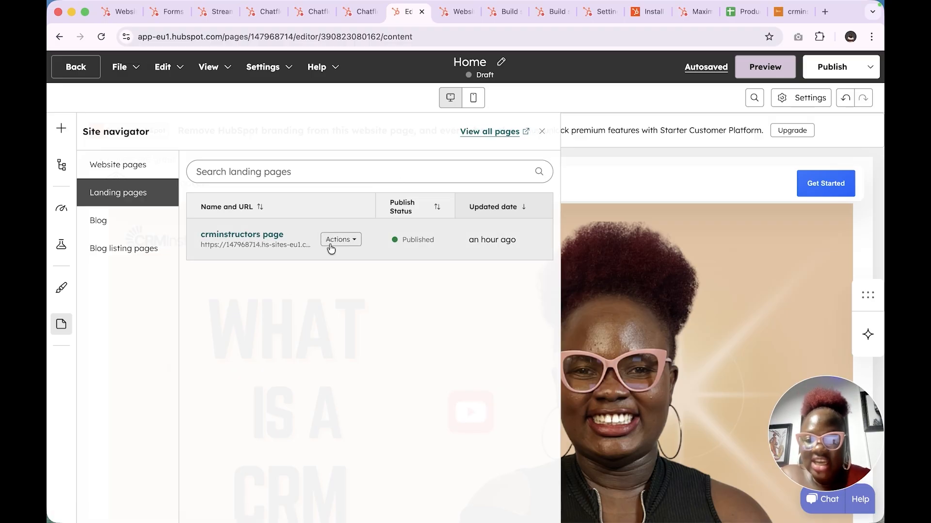
left_click(330, 244)
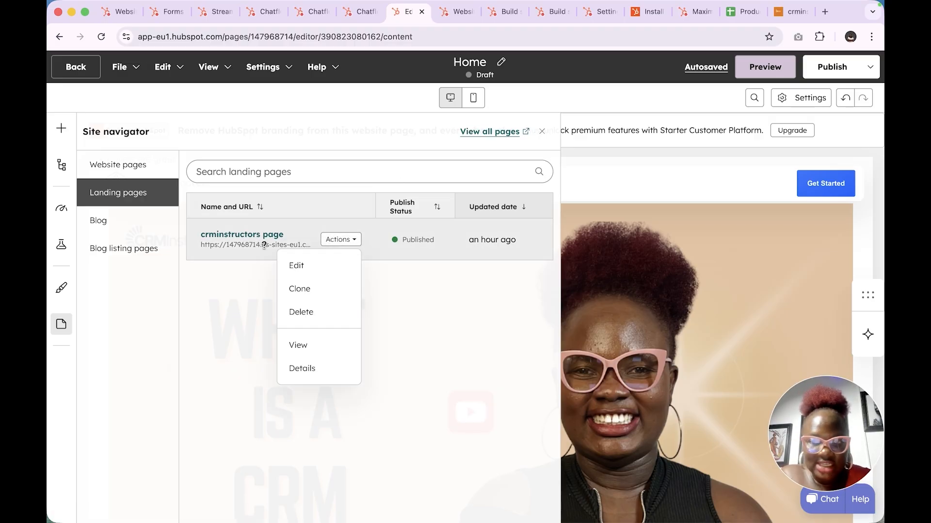
left_click(127, 172)
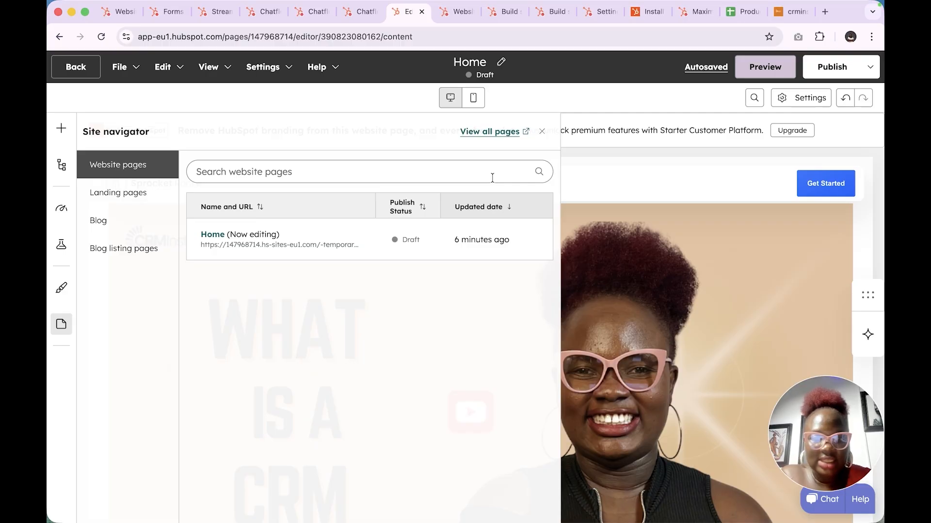
key("Escape")
Add the Nav Min 01 navigation module at the top of the page, above the CRMInstructors logo banner
left_click(61, 128)
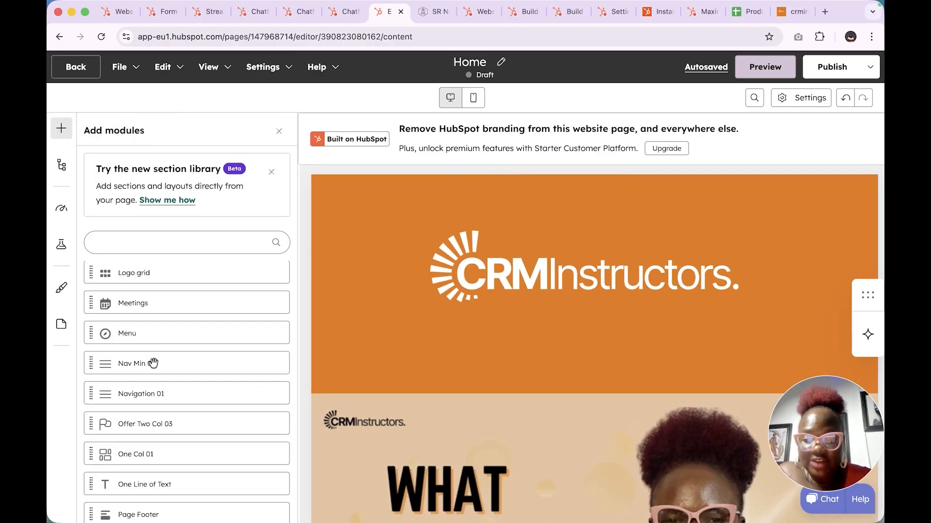
left_click_drag(153, 363, 515, 189)
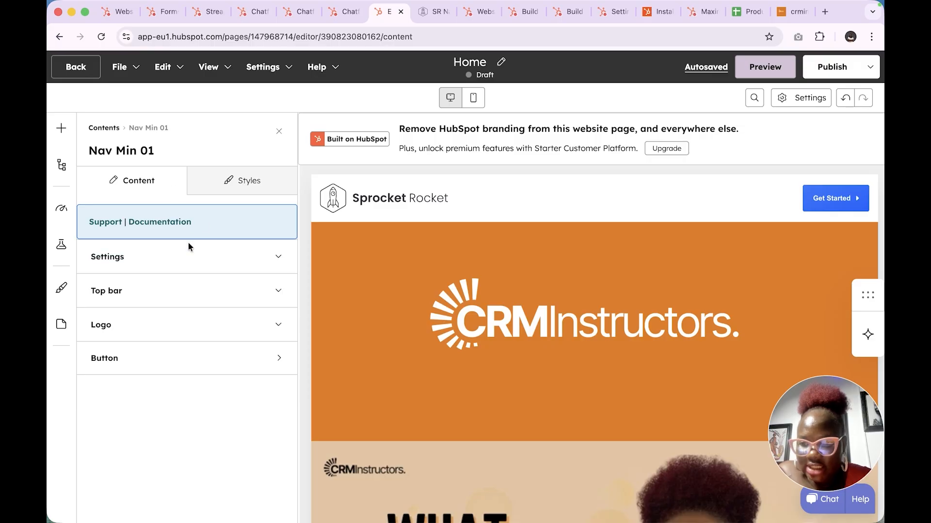
Set the text of the navigation module's existing CTA button to "Home" and apply the change
left_click(161, 364)
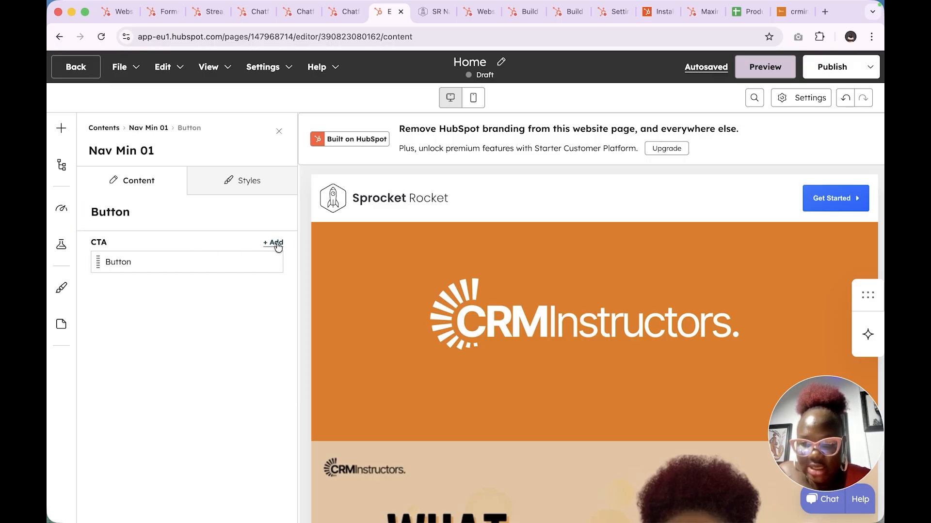
left_click(246, 263)
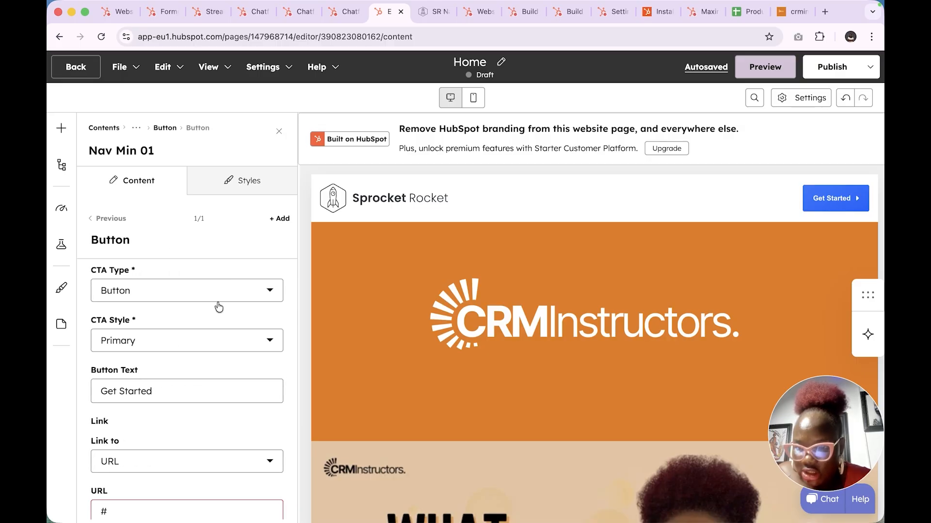
scroll(216, 304, "down", 1)
scroll(231, 271, "down", 2)
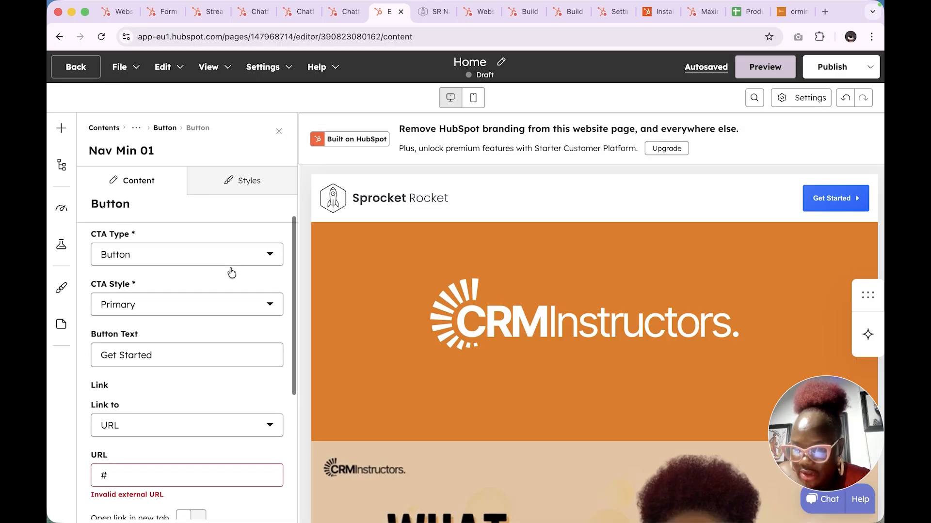
left_click(184, 282)
key("super+a")
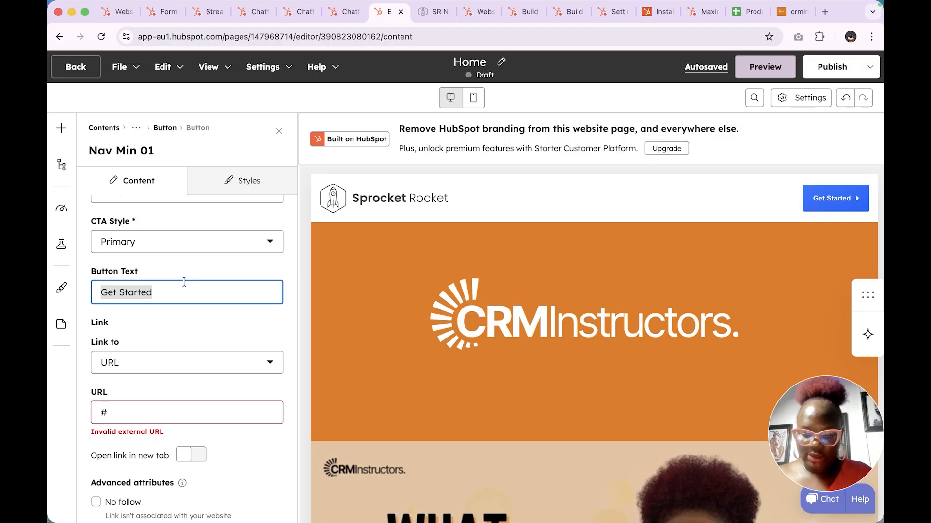
type("Home")
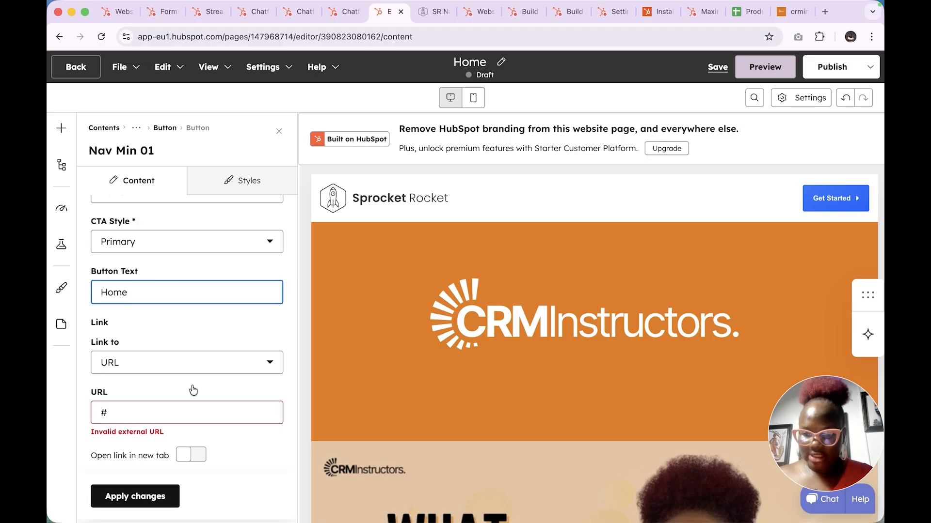
left_click(147, 497)
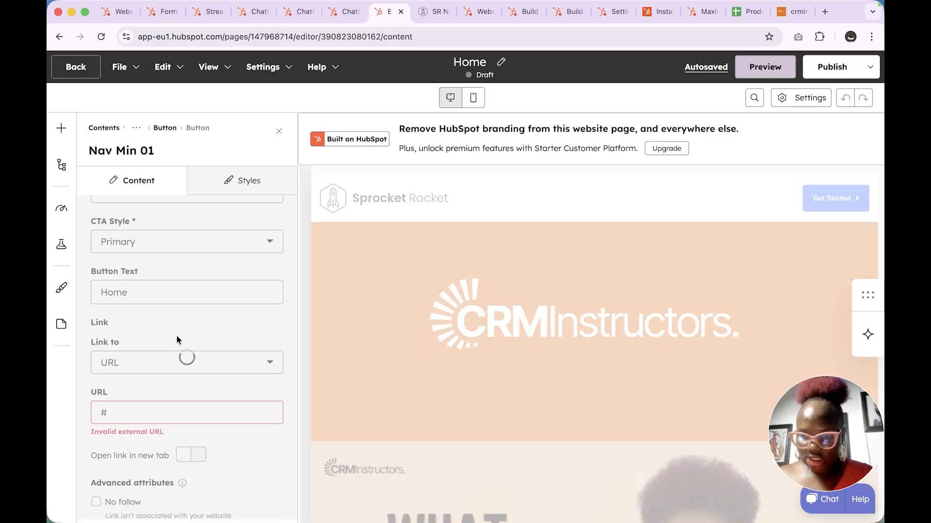
Check the Home button's link settings, including its link type and URL
scroll(220, 408, "down", 1)
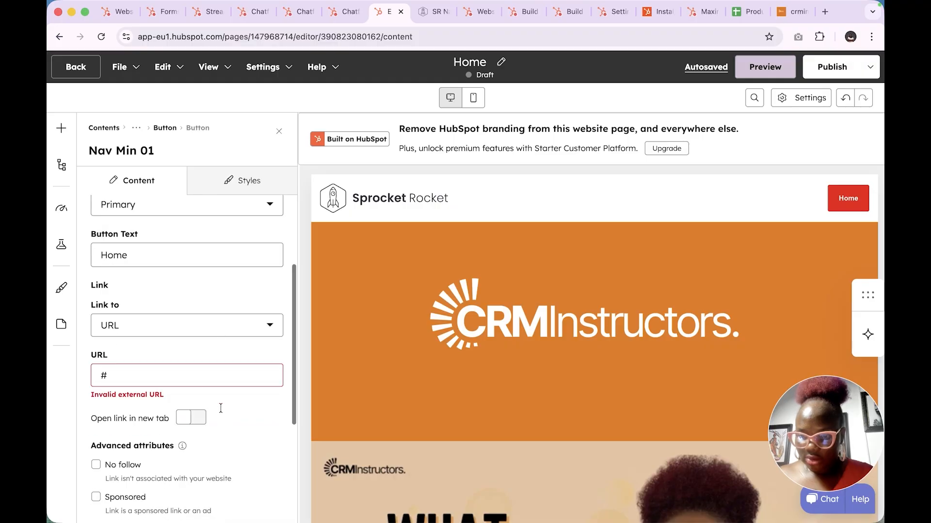
scroll(220, 408, "down", 1)
left_click(167, 330)
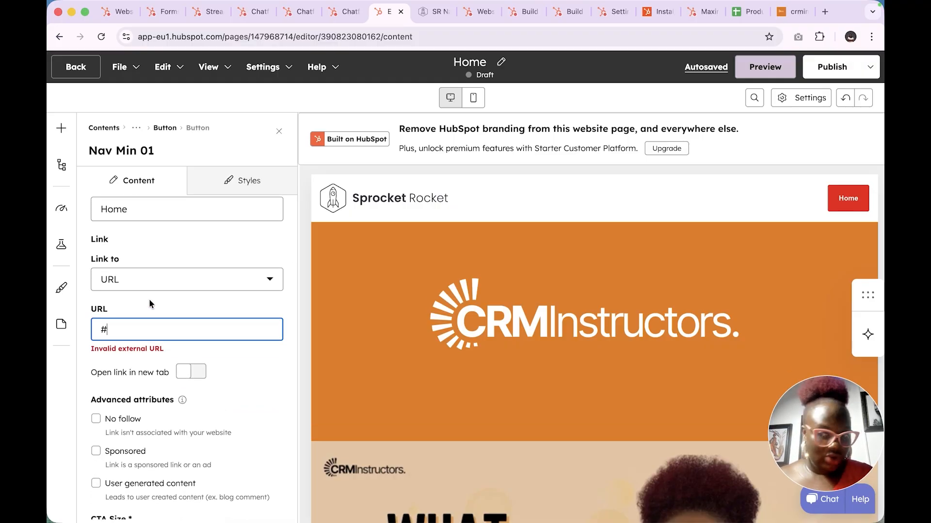
Add a second CTA to the navigation module with type Button and the button text "Contact Us"
left_click(165, 129)
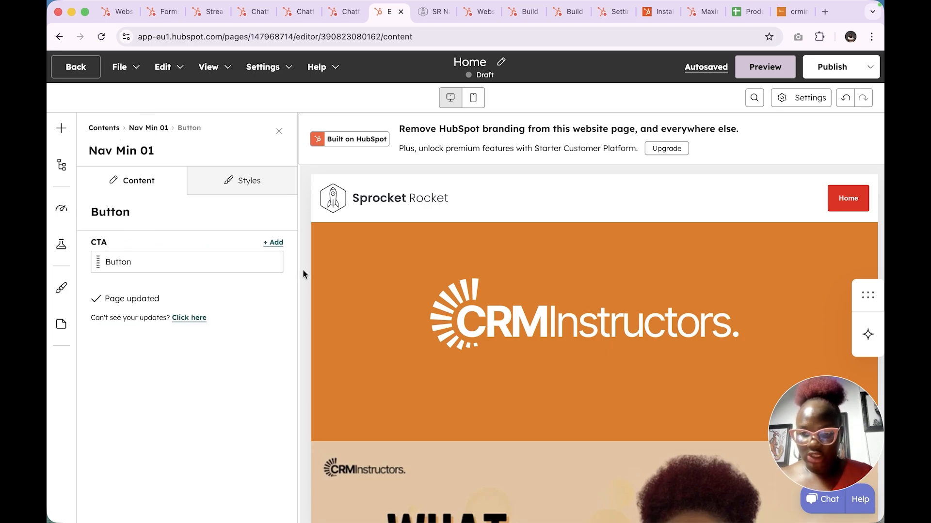
left_click(275, 243)
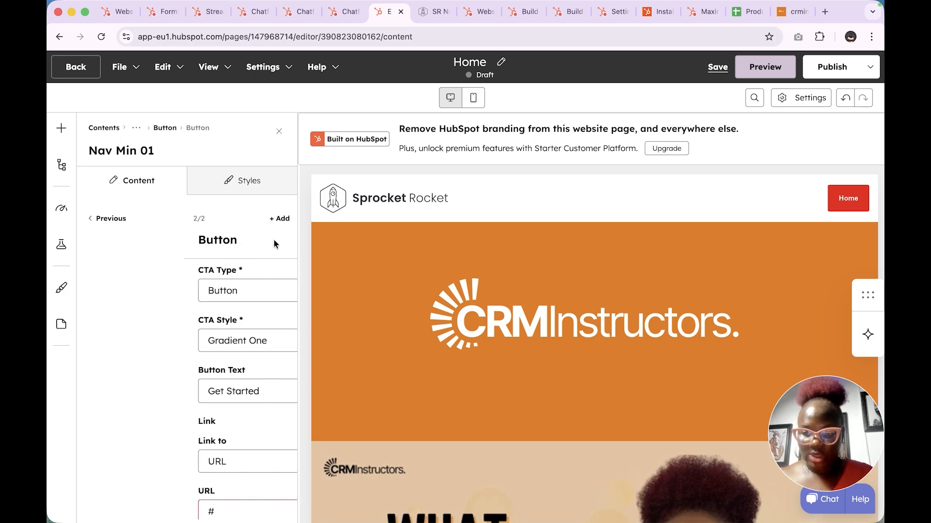
left_click(221, 292)
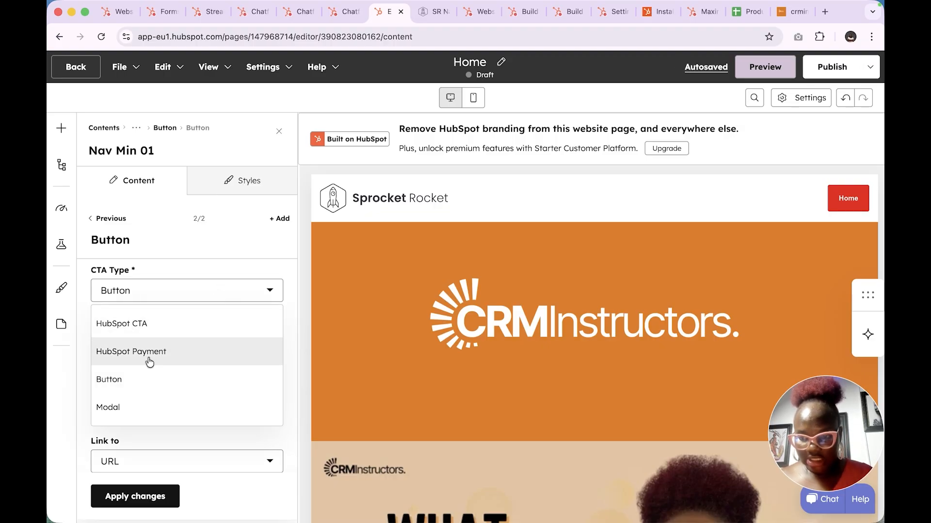
left_click(145, 382)
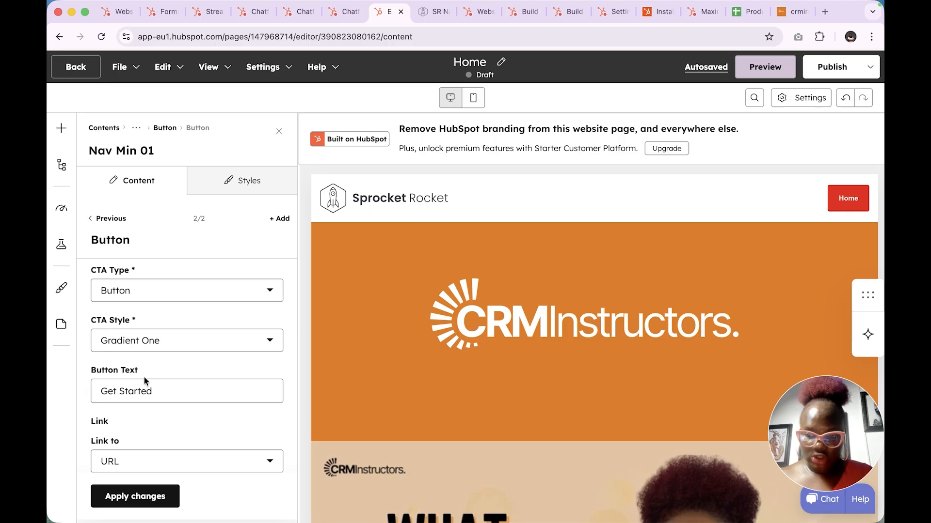
triple_click(182, 394)
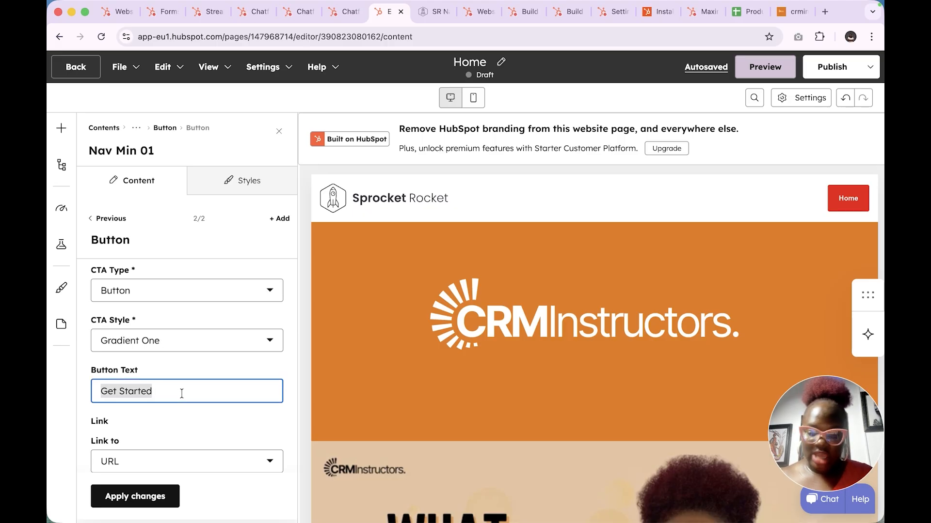
key("Caps_Lock")
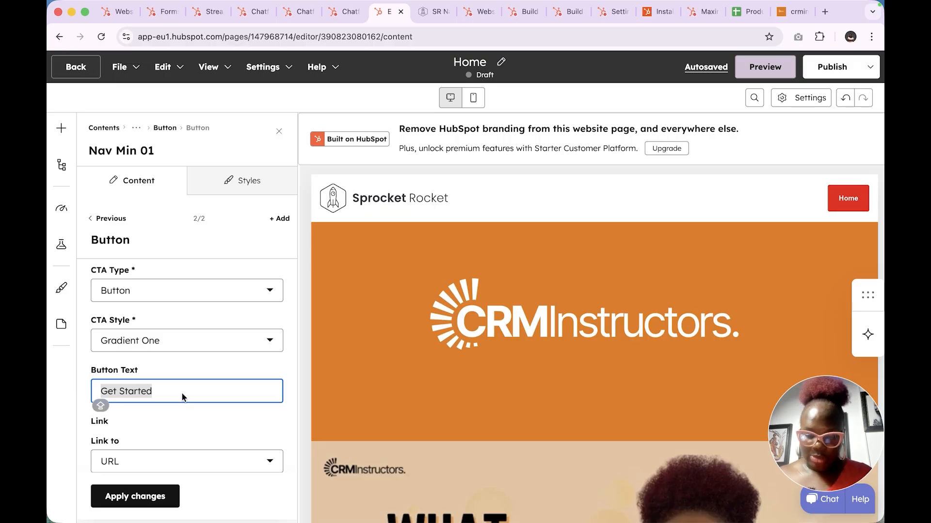
type("Contact Us")
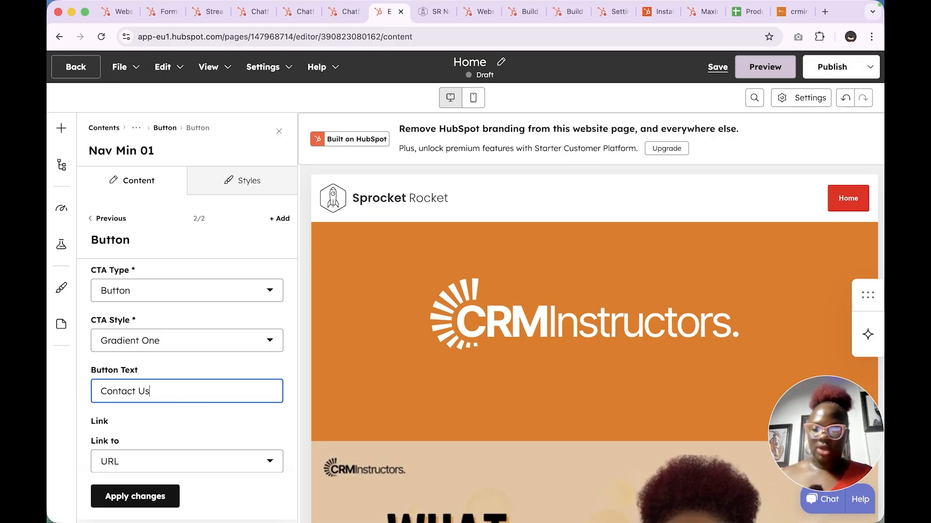
Link the Contact Us button to the existing page "crminstructors page" and apply the changes
scroll(165, 469, "down", 2)
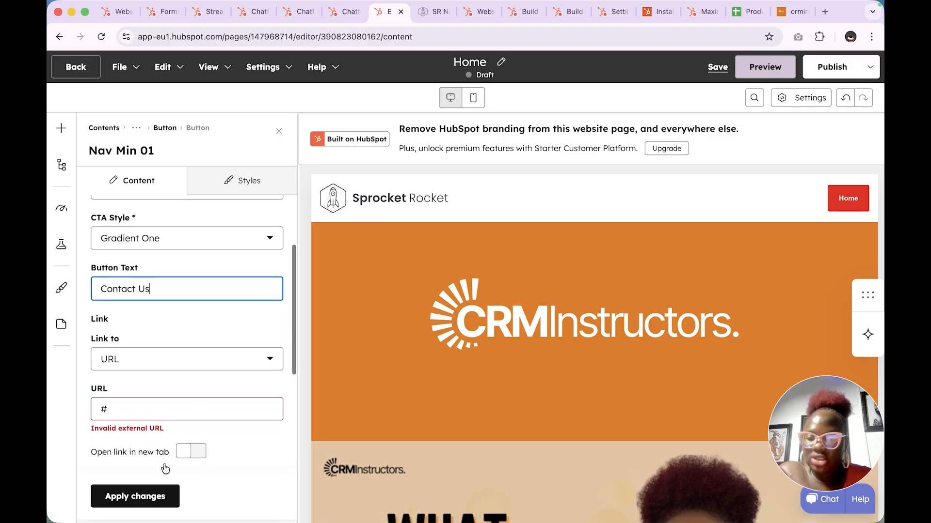
left_click(187, 347)
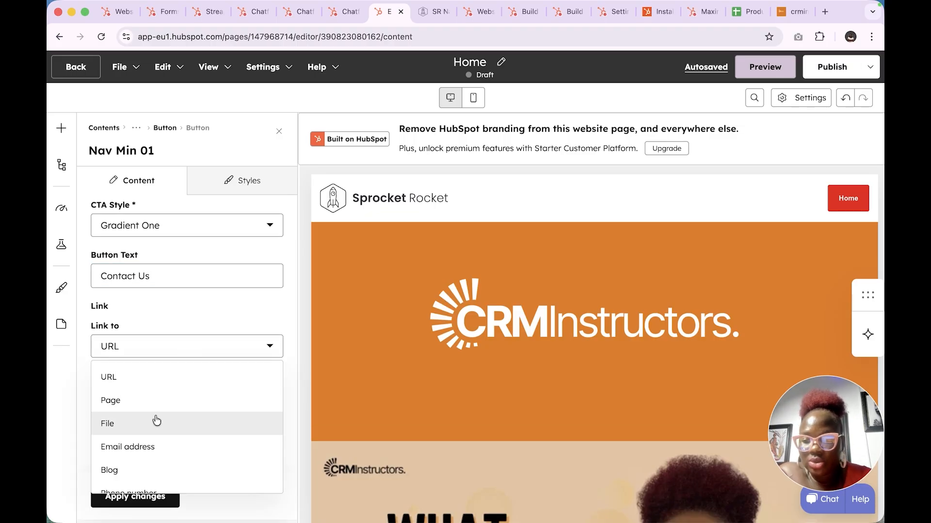
left_click(163, 403)
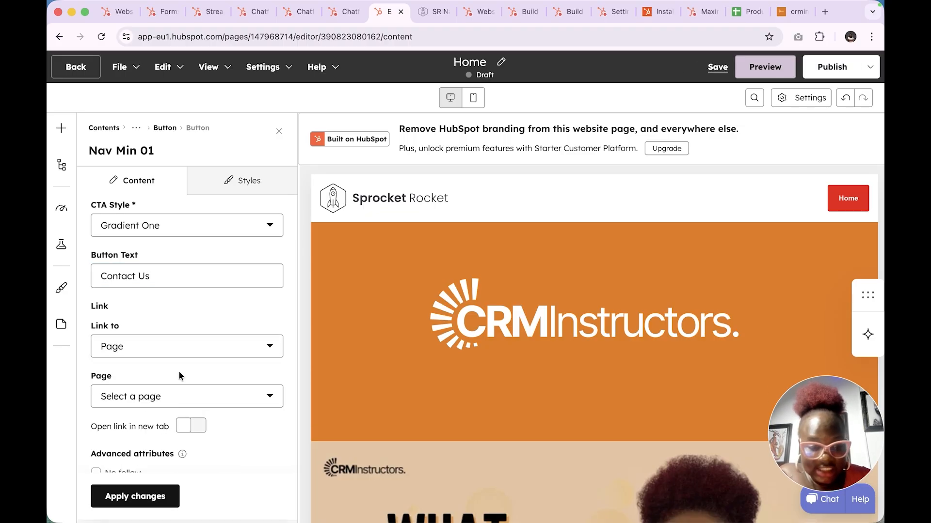
left_click(188, 400)
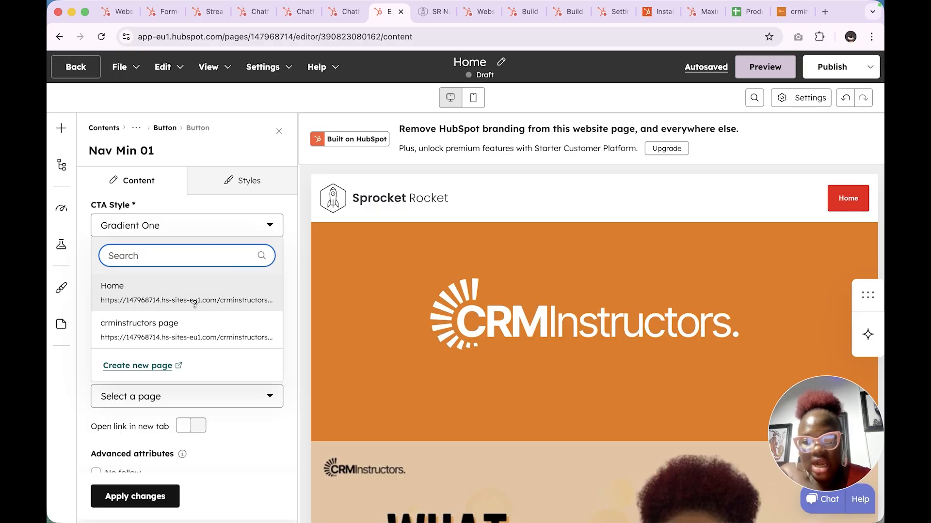
left_click(196, 324)
left_click(137, 500)
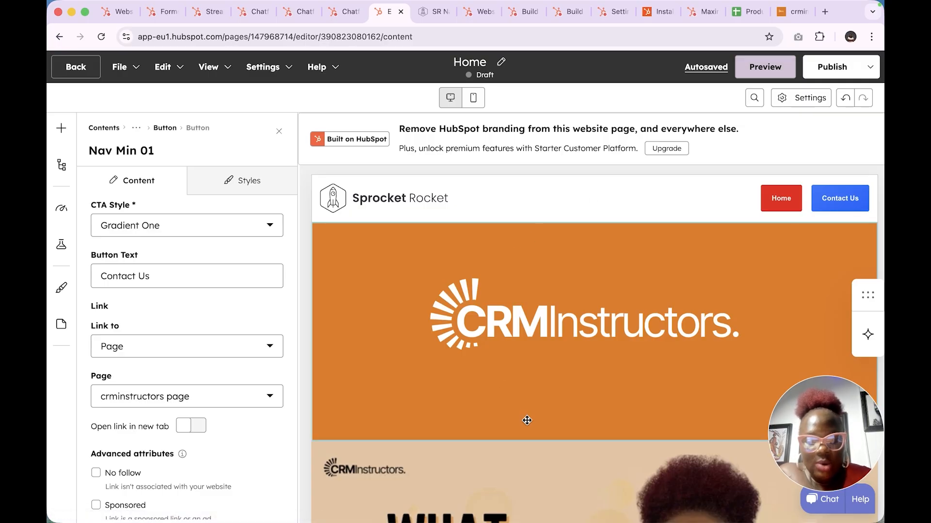
Examine the SR One Col 01 module's Easy-To-Use Tools column, including its text and its desktop column size and breakpoint options
scroll(527, 421, "down", 10)
scroll(518, 425, "up", 3)
scroll(512, 430, "down", 2)
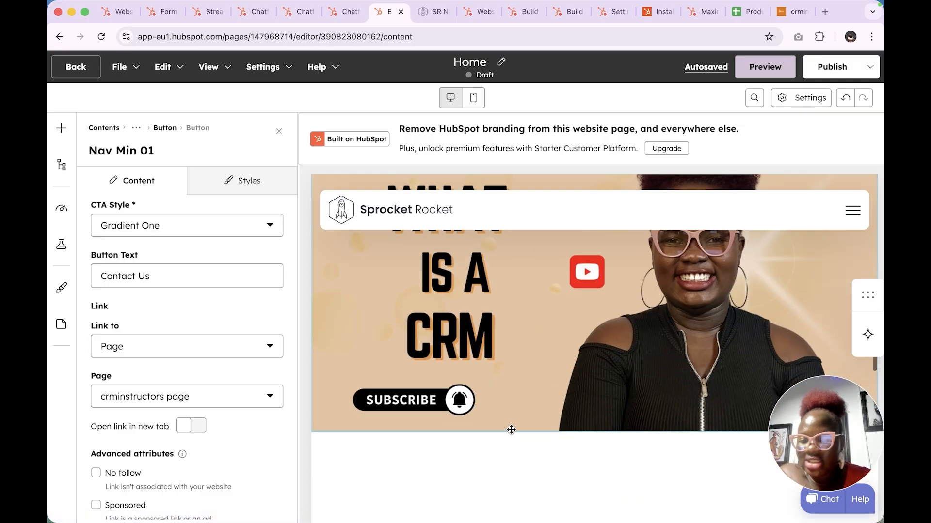
scroll(511, 429, "down", 10)
scroll(500, 323, "up", 2)
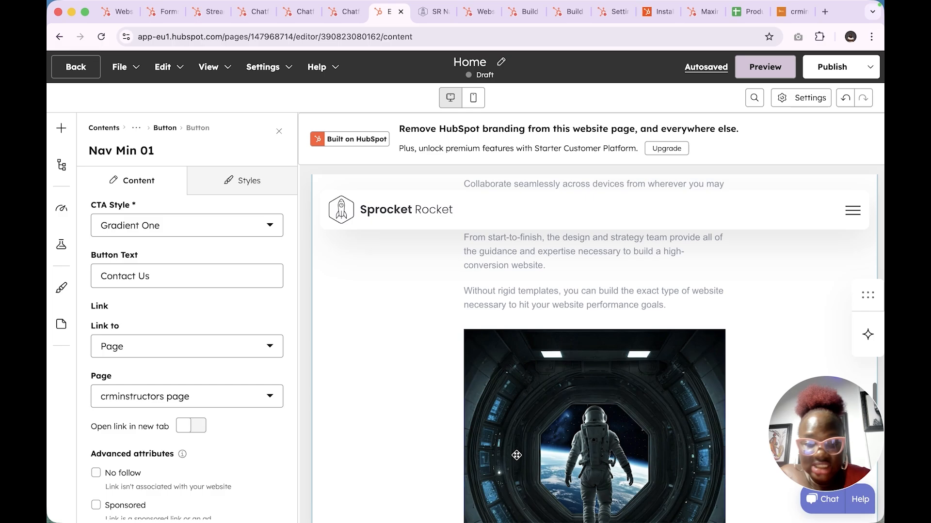
left_click(500, 322)
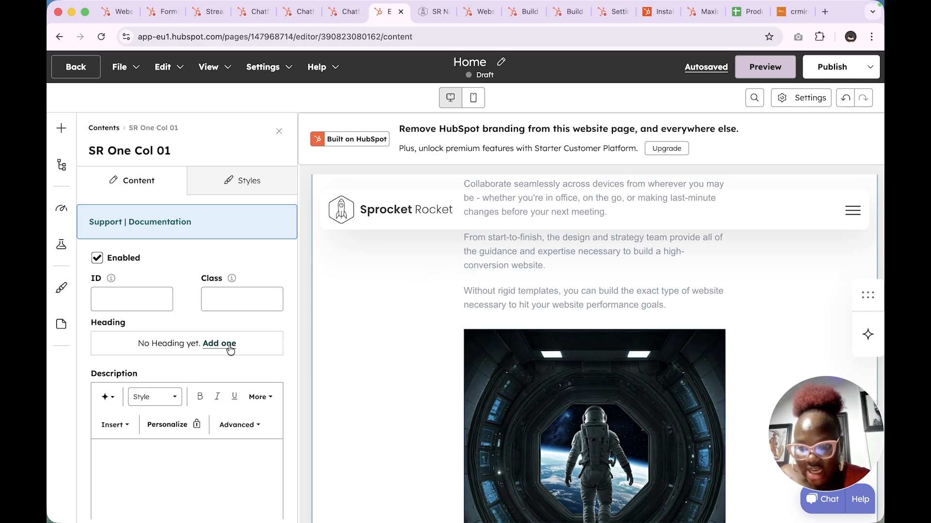
scroll(230, 349, "down", 7)
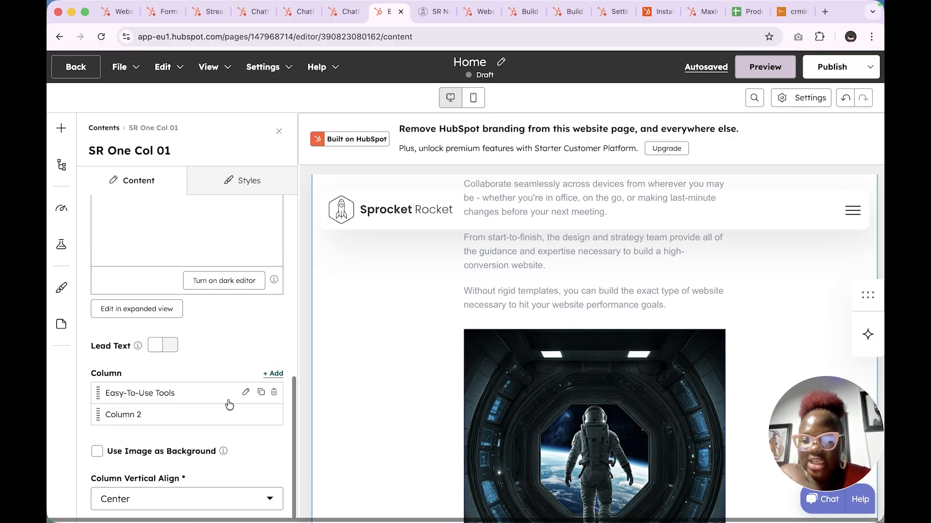
left_click(243, 393)
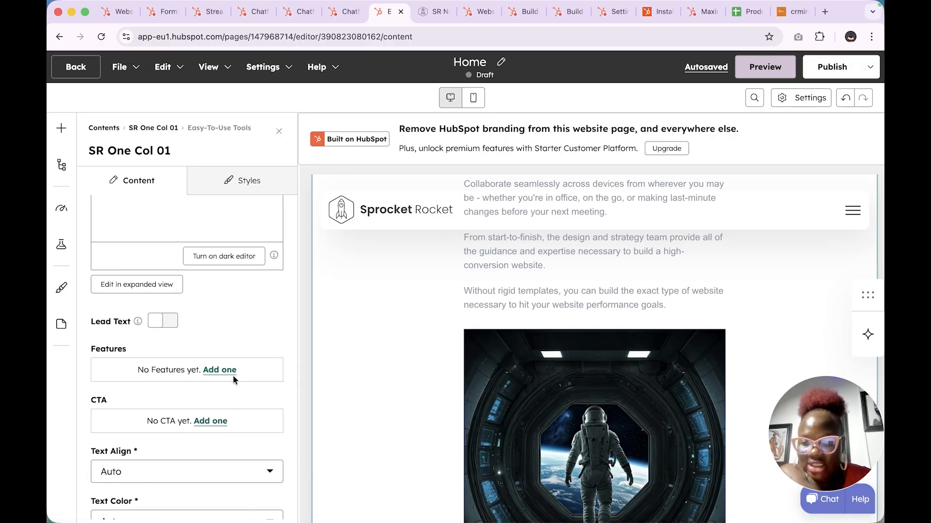
scroll(206, 302, "up", 5)
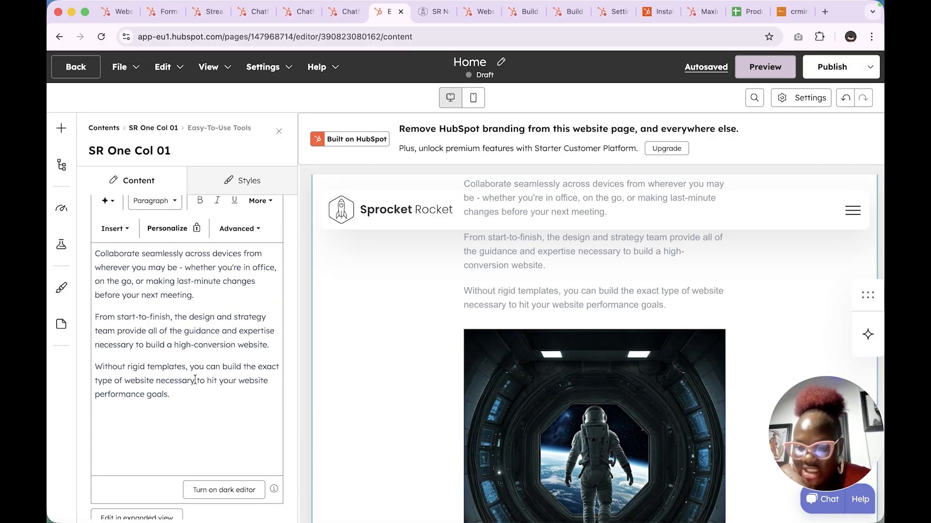
scroll(194, 340, "down", 8)
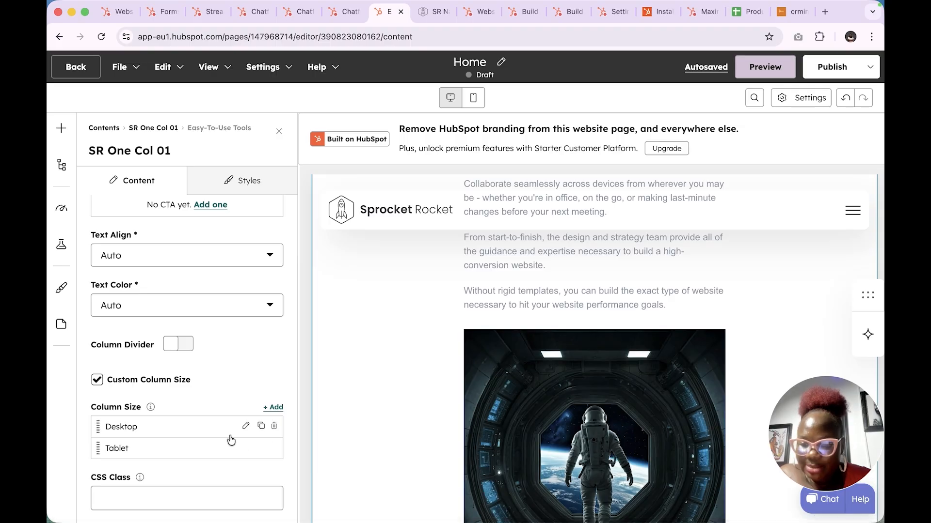
left_click(245, 426)
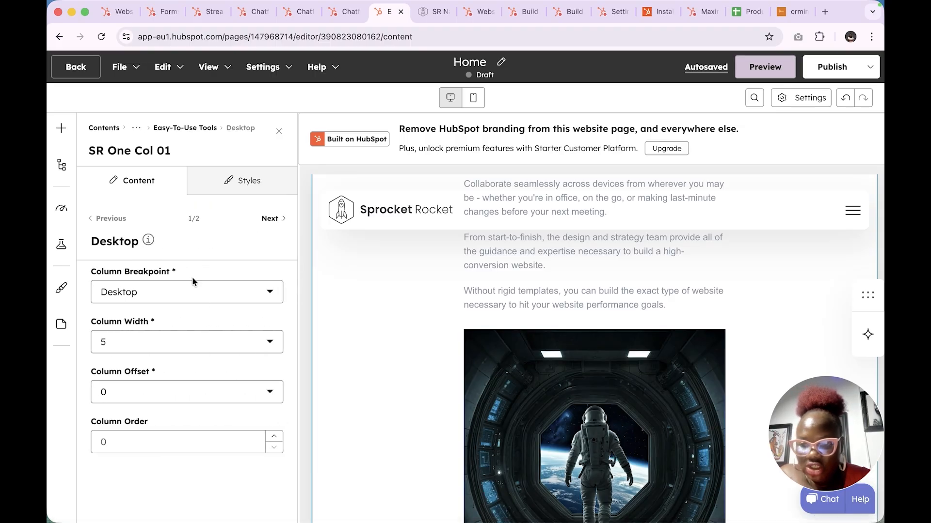
left_click(178, 292)
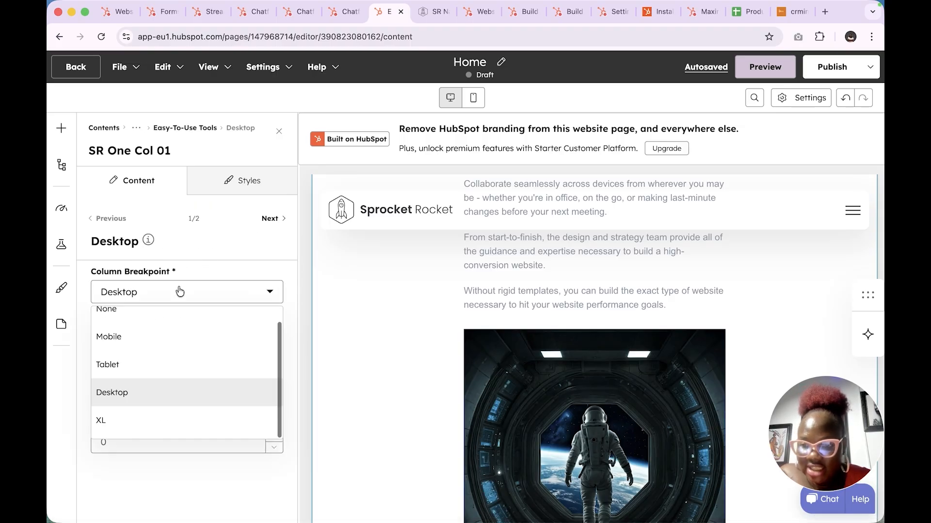
left_click(173, 255)
Look over the page from the navigation bar down to the footer and browse the modules available to add
scroll(509, 381, "down", 10)
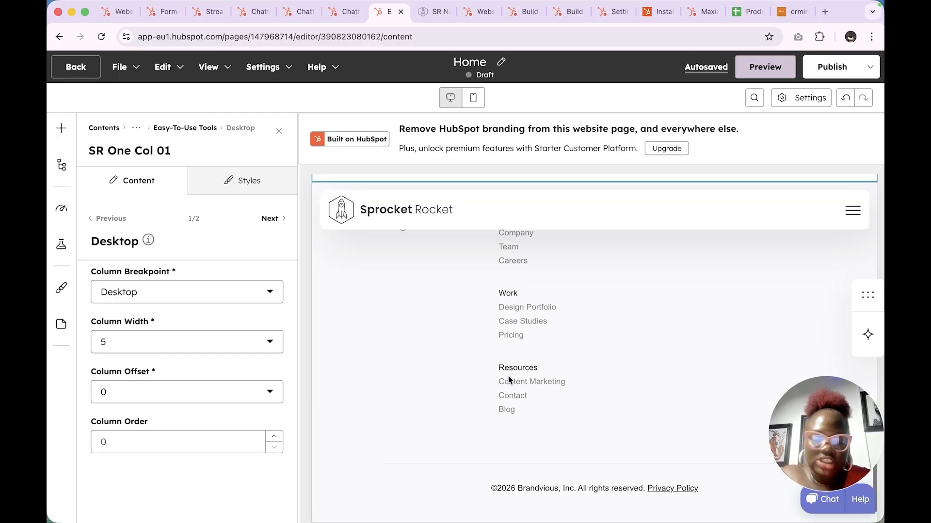
scroll(613, 306, "up", 15)
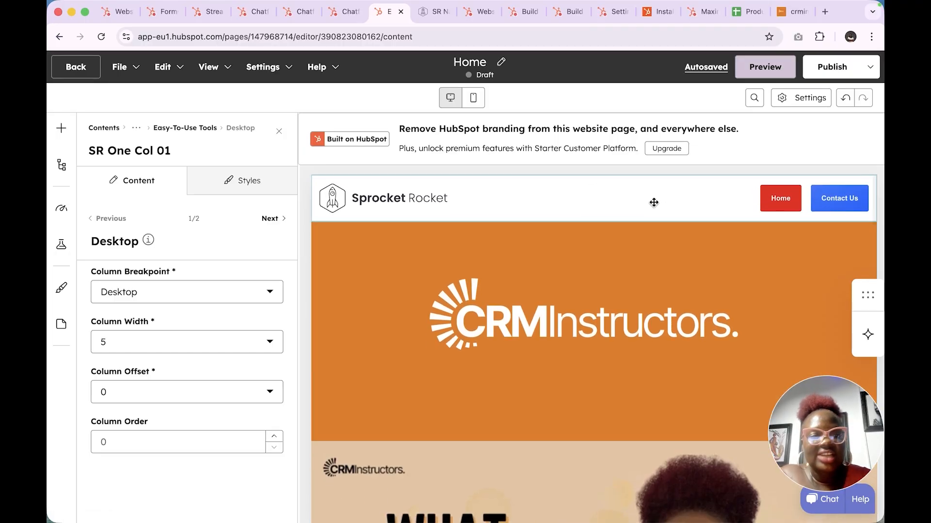
scroll(654, 202, "down", 15)
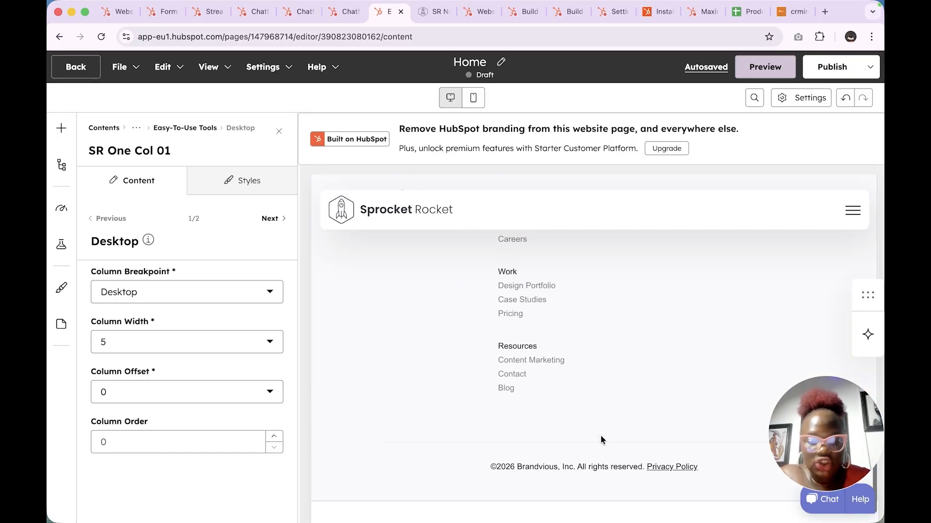
scroll(601, 440, "up", 1)
left_click(61, 129)
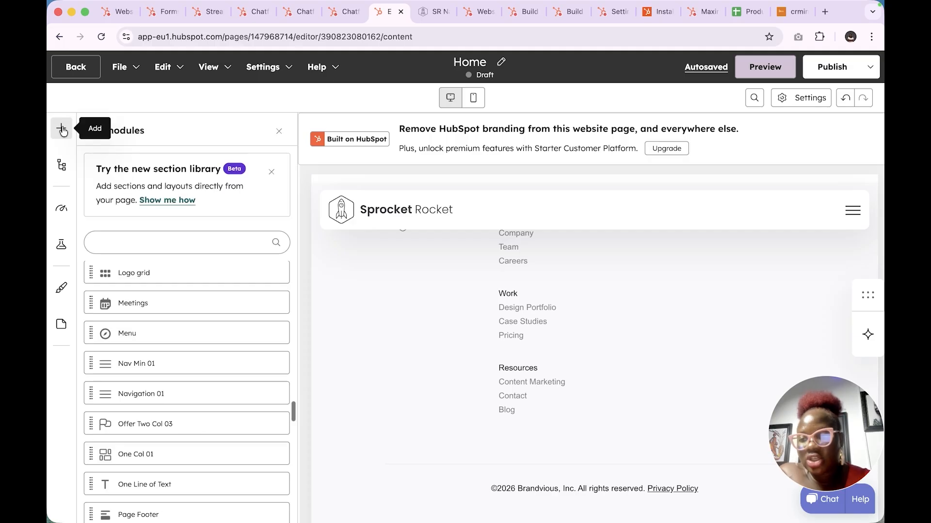
scroll(177, 383, "down", 1)
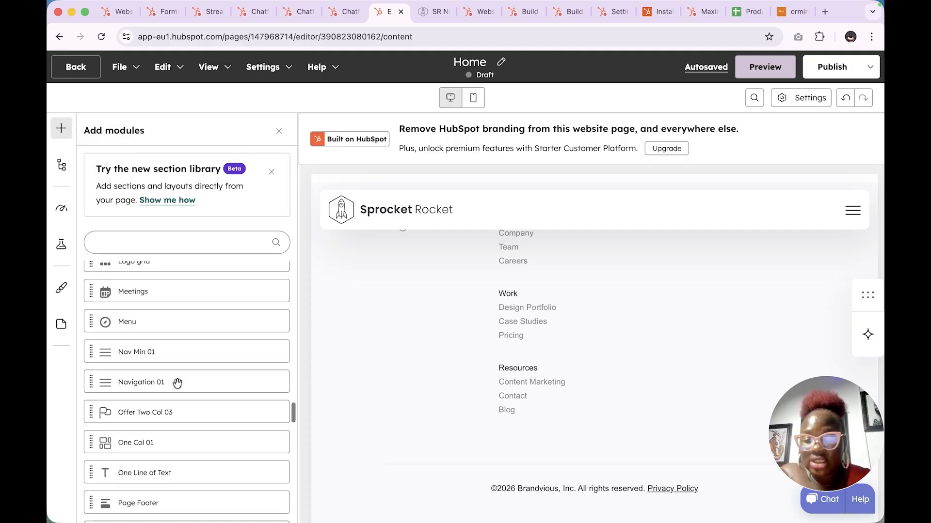
scroll(135, 344, "up", 3)
scroll(133, 342, "up", 4)
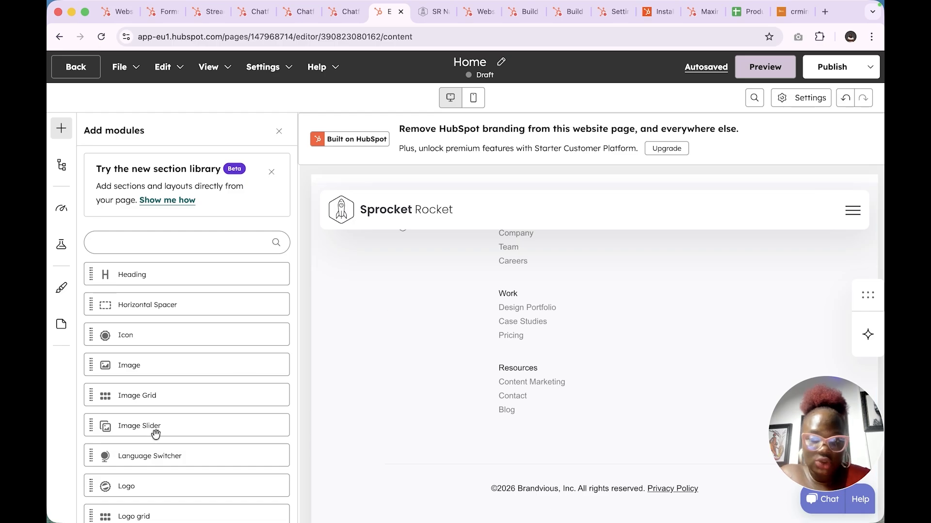
scroll(183, 395, "down", 15)
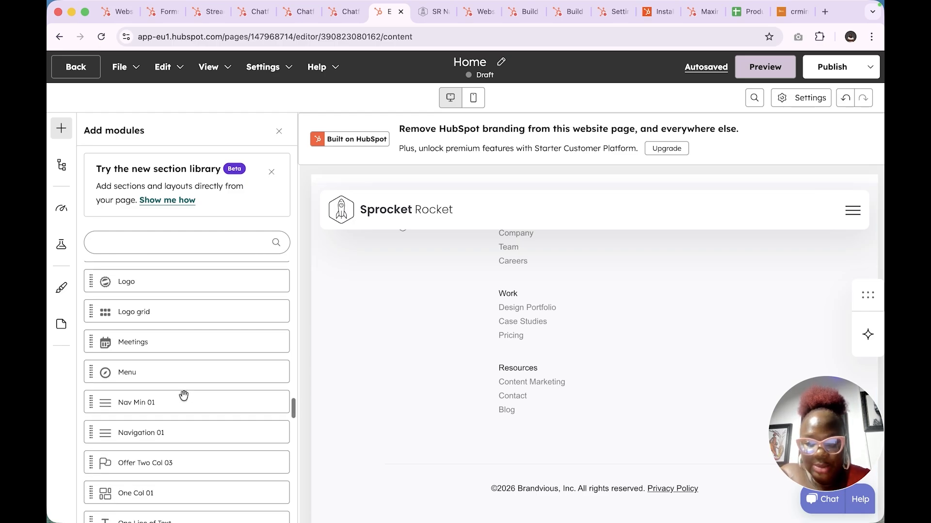
scroll(575, 277, "up", 20)
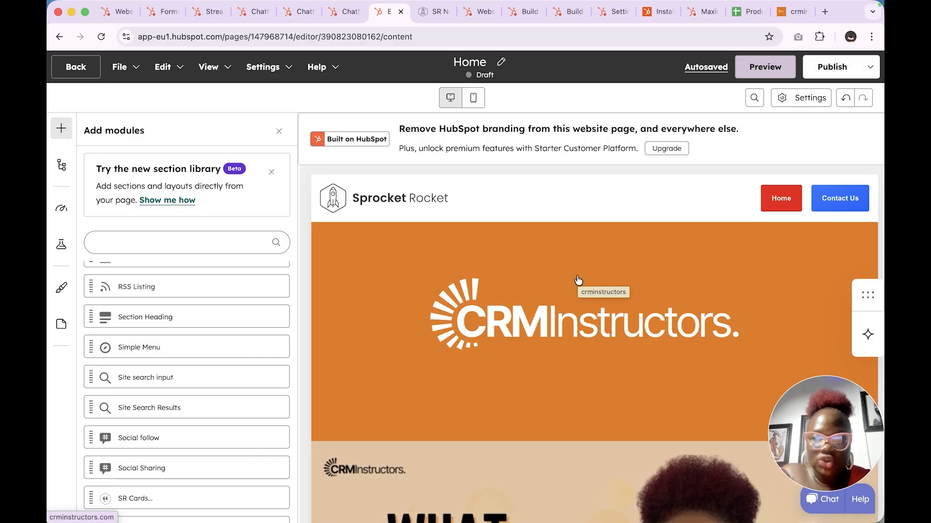
Preview the Home page, test the Contact Us button's link, and return to the page editor
left_click(784, 73)
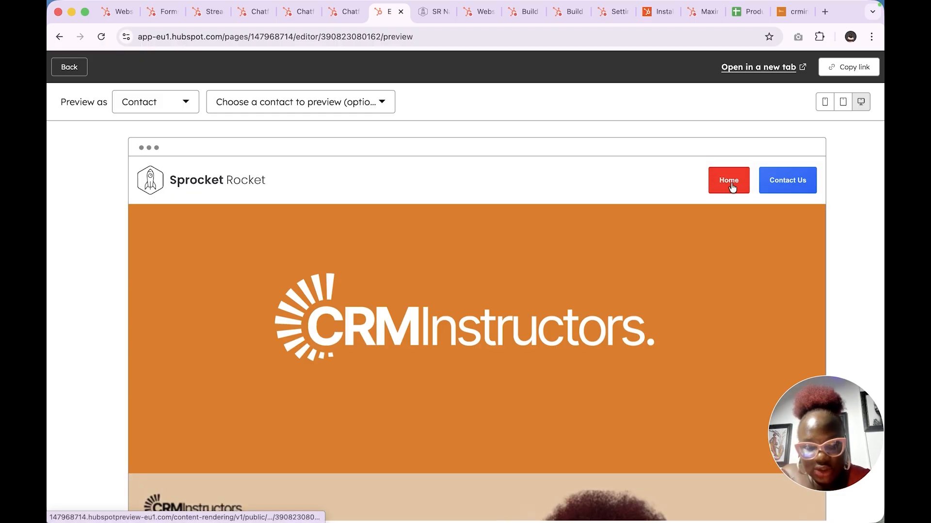
left_click(780, 187)
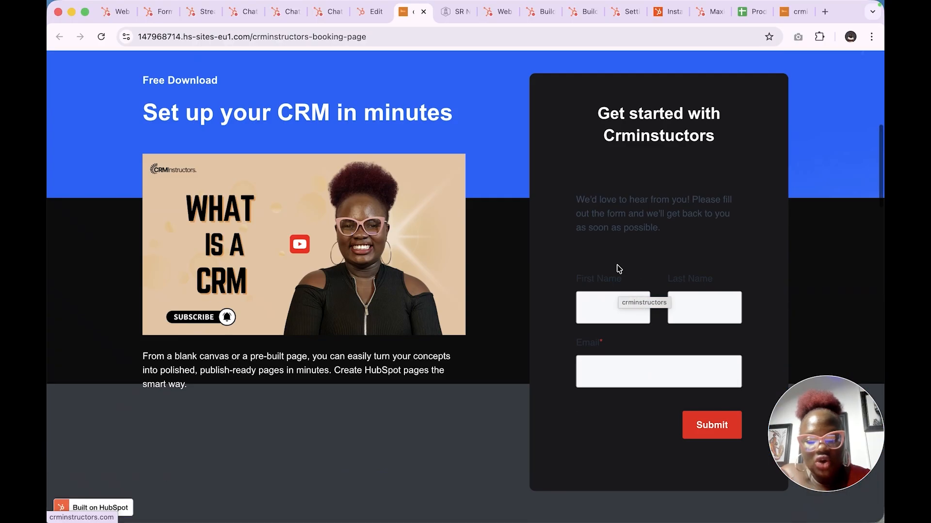
scroll(619, 269, "down", 12)
scroll(619, 270, "up", 20)
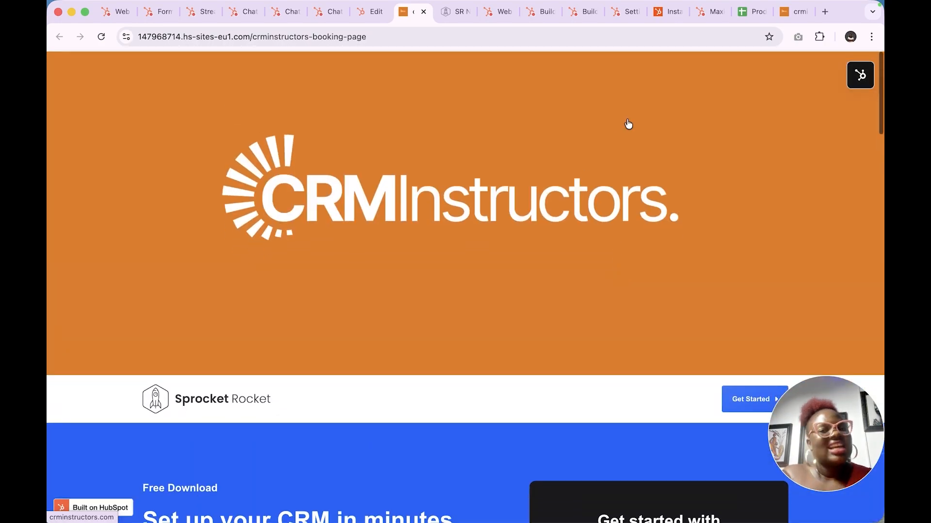
left_click(369, 12)
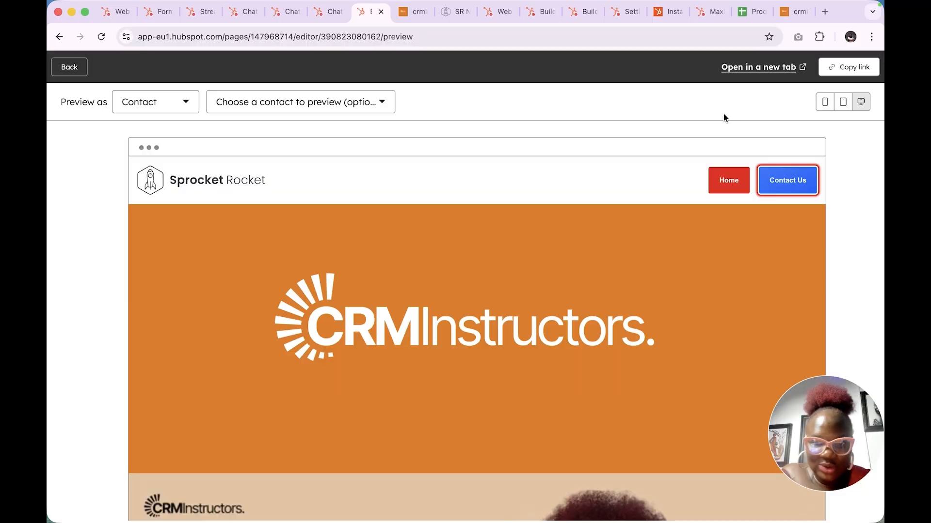
left_click(320, 12)
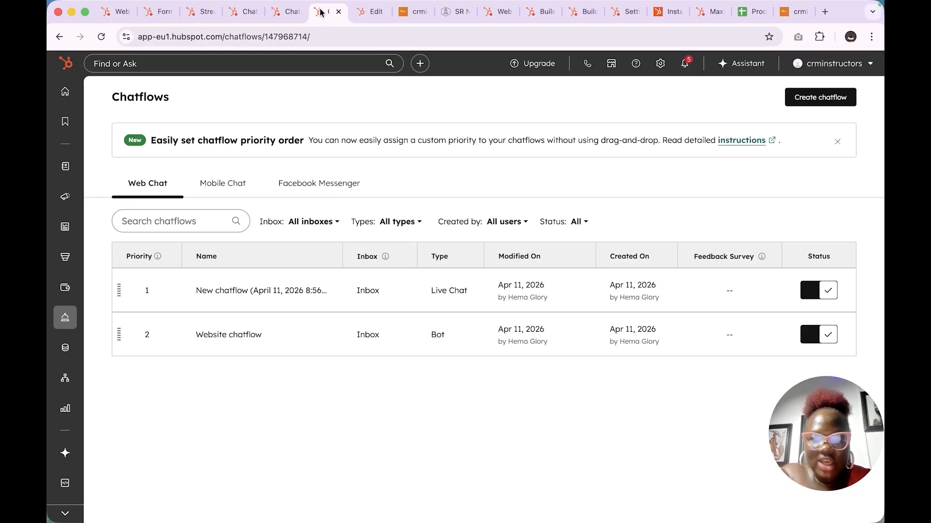
left_click(370, 11)
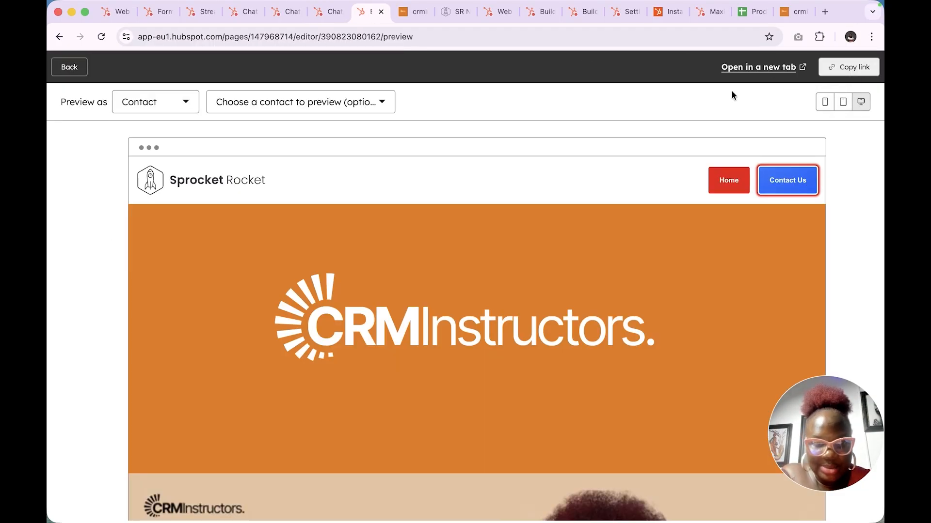
left_click(69, 67)
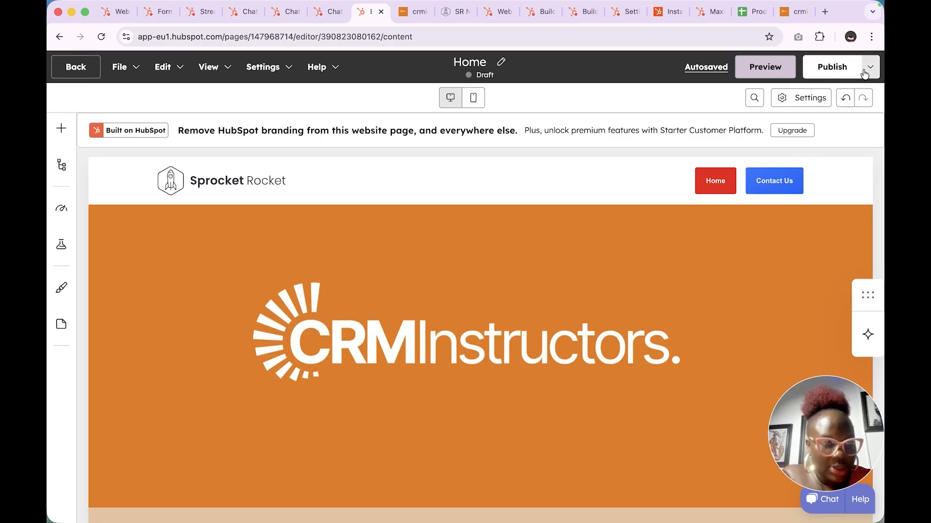
Check the publishing options for scheduling and the upgrade offer for removing HubSpot branding from the page
left_click(869, 69)
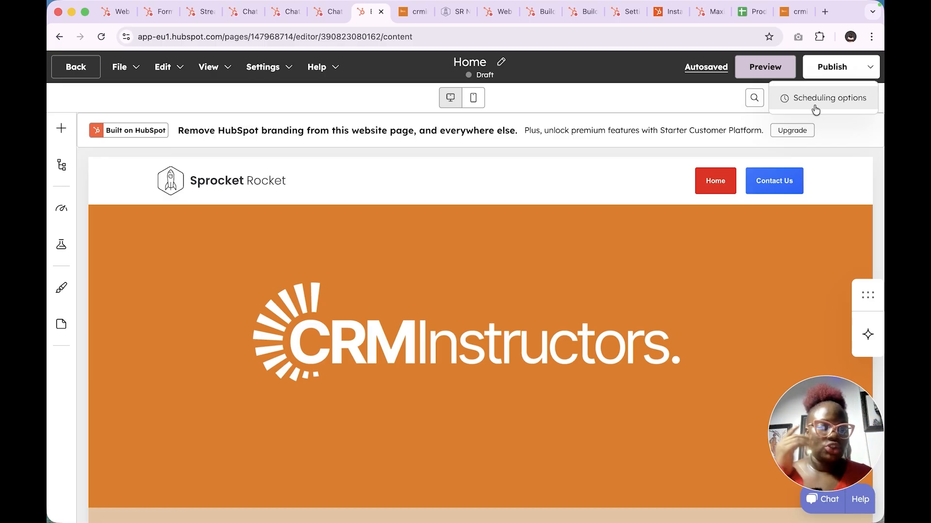
left_click(795, 132)
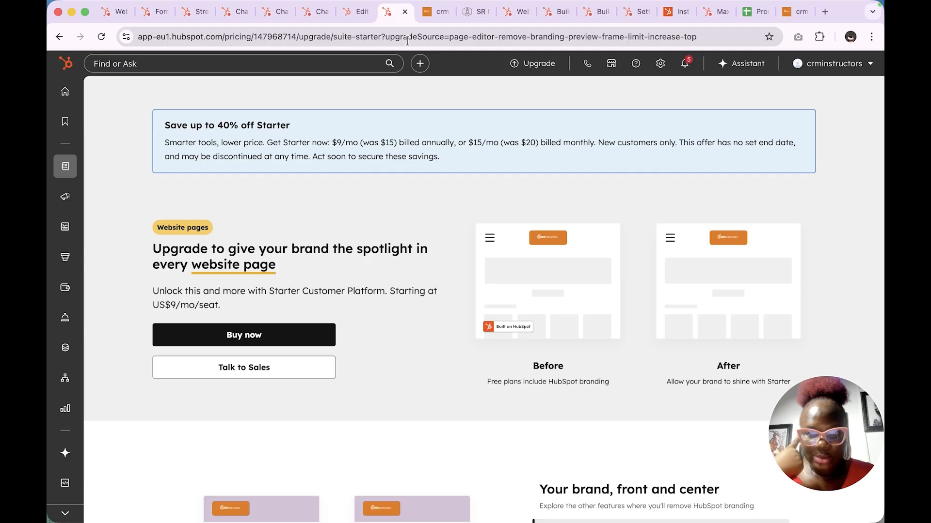
left_click(359, 11)
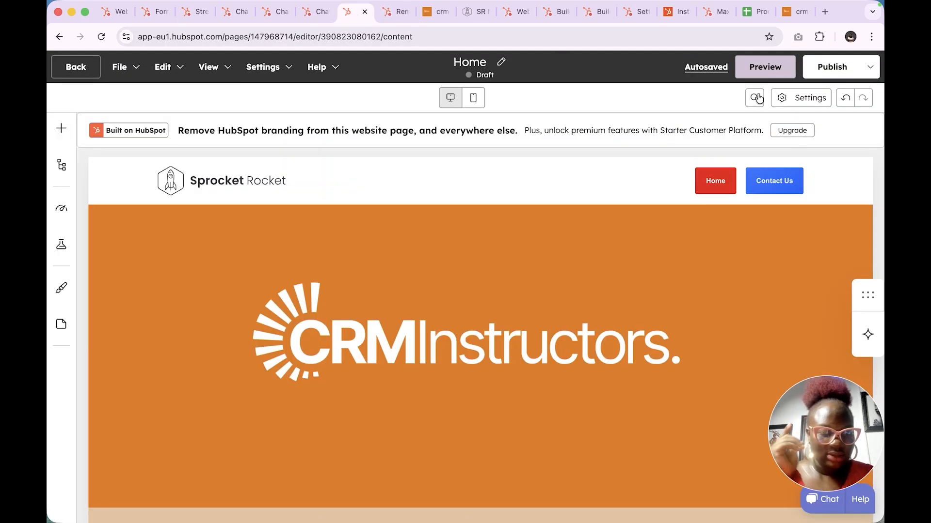
Publish the Home page and open its copied public URL in a new browser tab
left_click(819, 73)
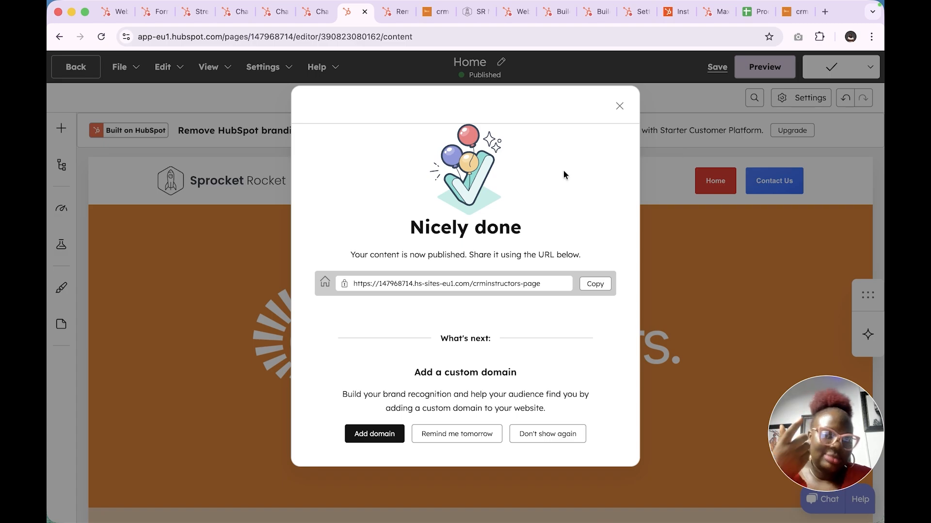
left_click(598, 285)
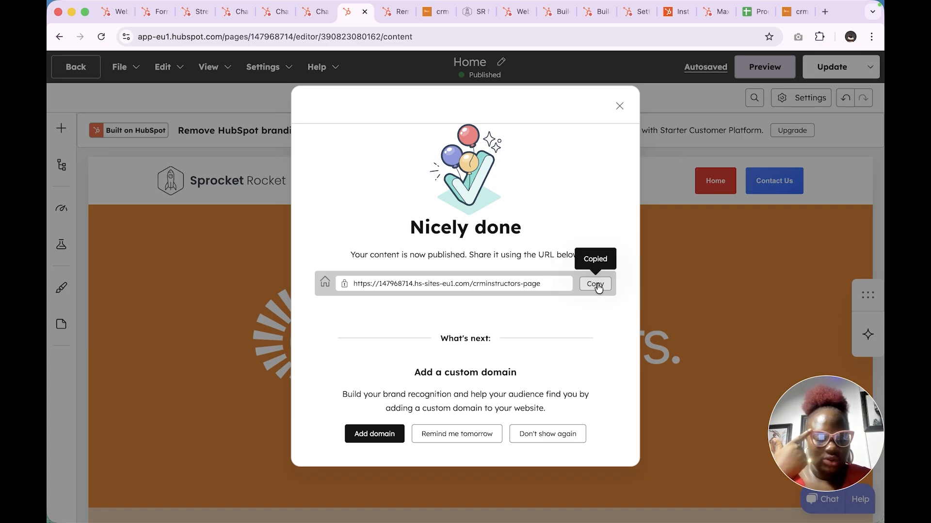
left_click(828, 16)
key("super+v")
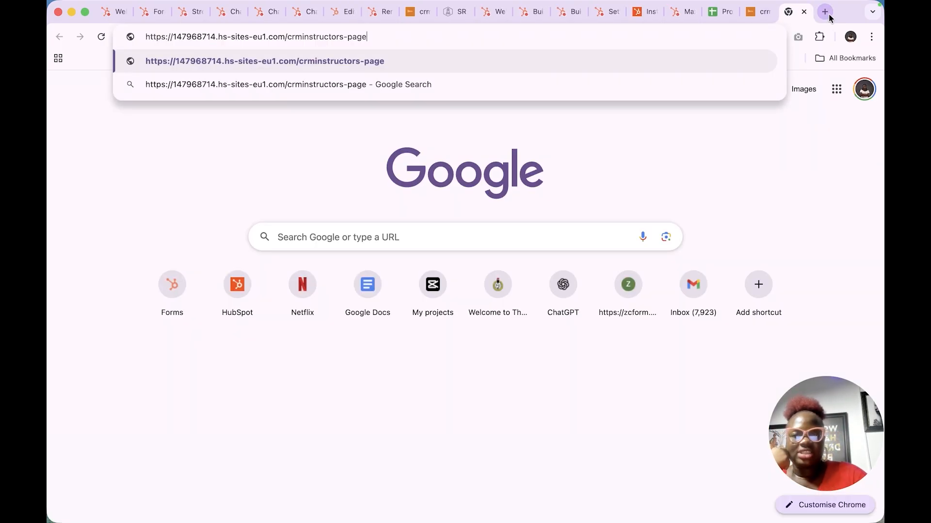
key("Return")
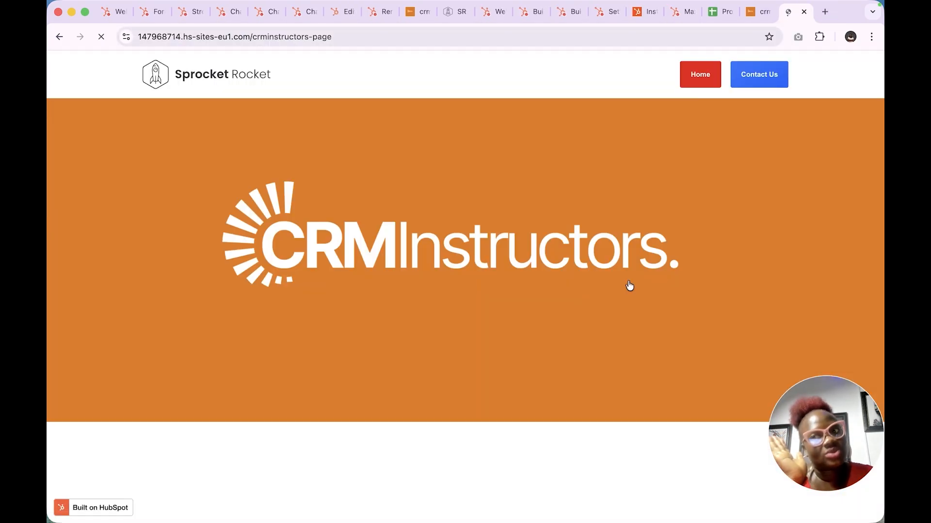
Examine the published page's content from top to bottom and test the Home button in its navigation bar
scroll(659, 179, "down", 10)
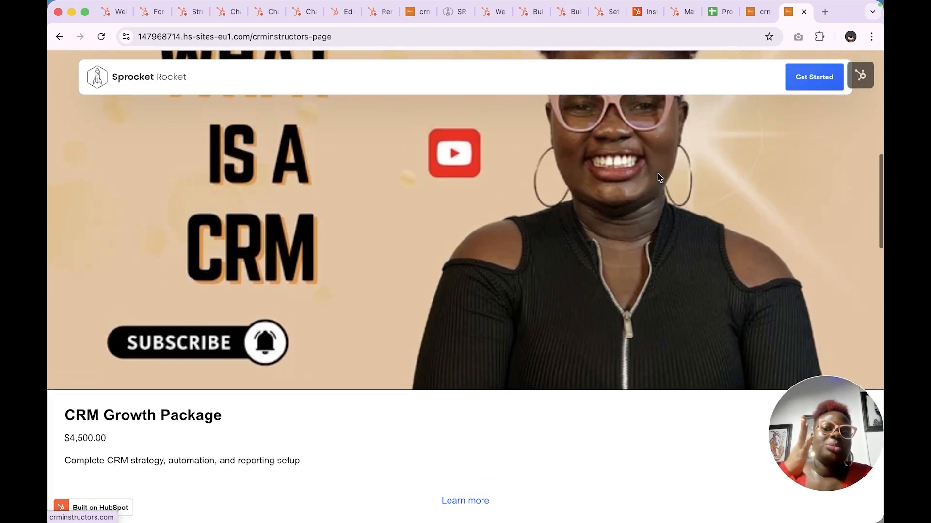
scroll(660, 179, "up", 3)
scroll(659, 178, "down", 5)
scroll(659, 178, "down", 20)
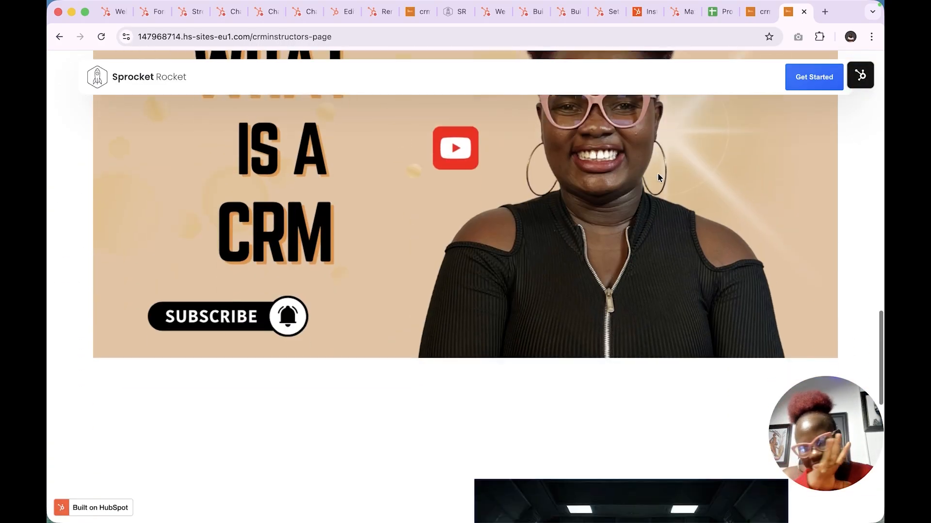
scroll(658, 175, "up", 20)
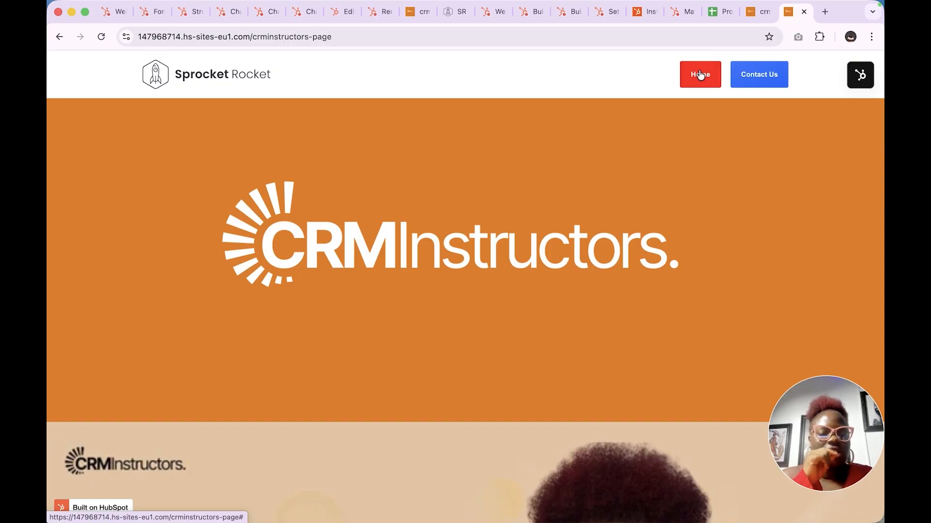
left_click(700, 75)
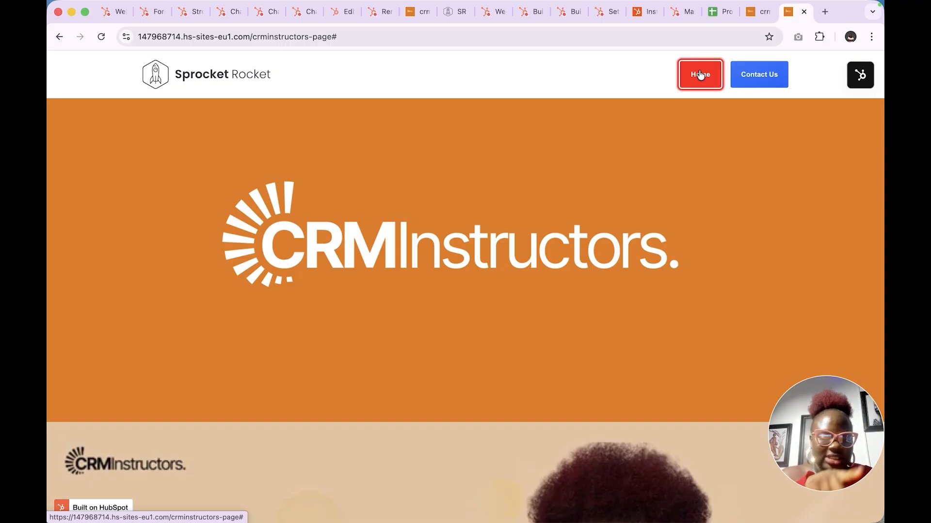